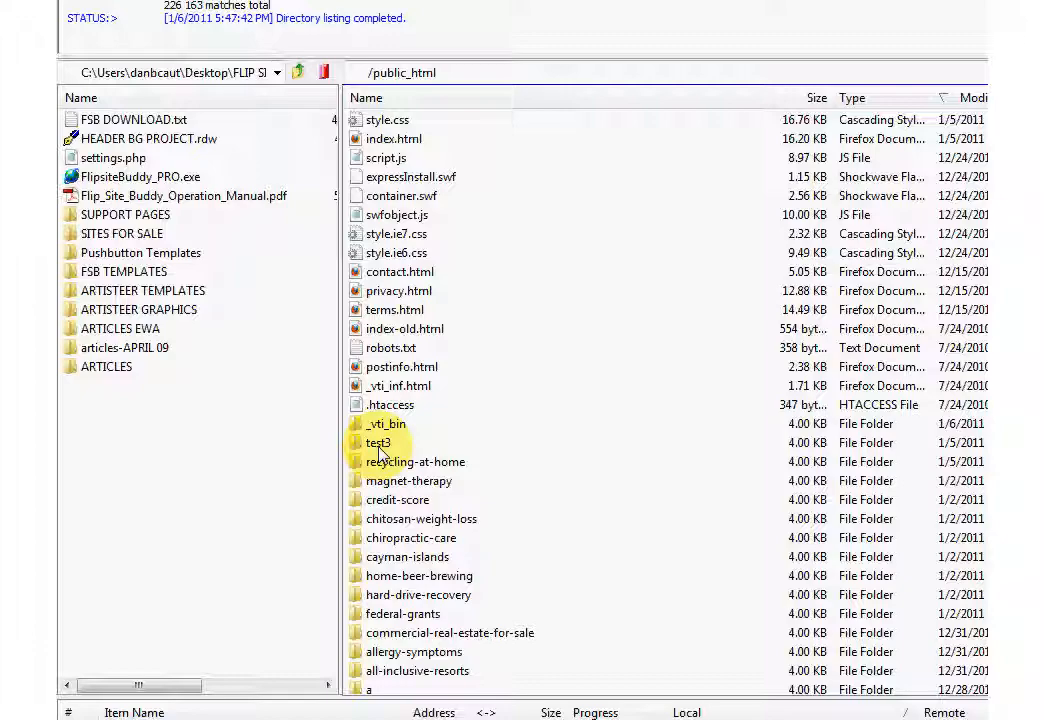
# Open the remote test3 folder and open its wp-config.php for editing.
pyautogui.doubleClick(379, 447)
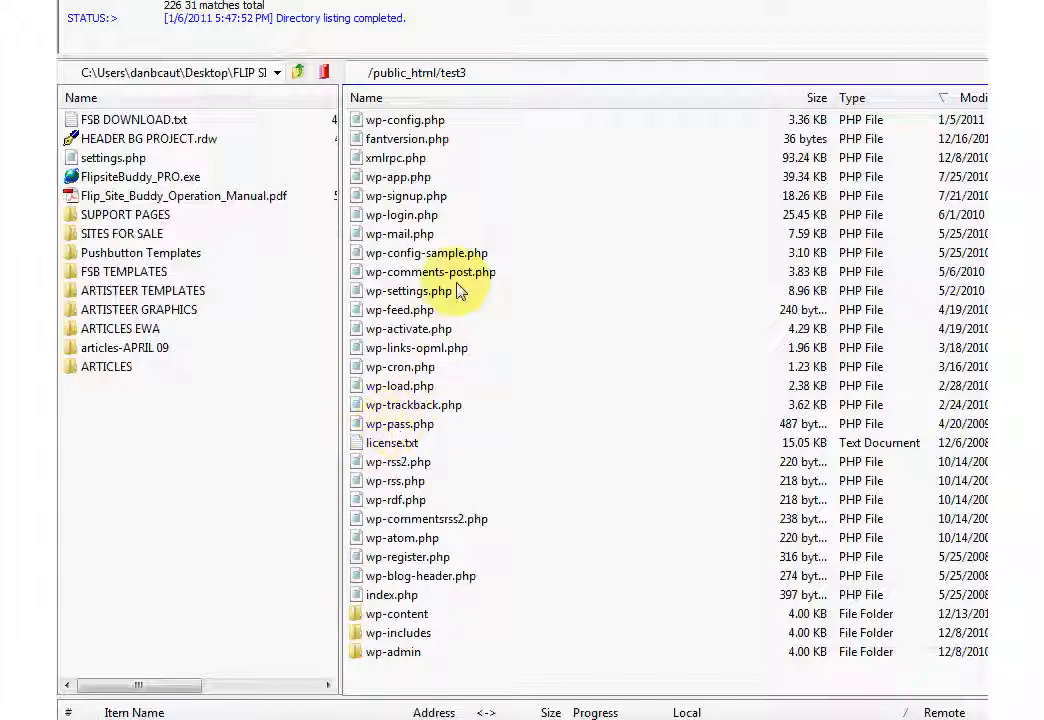
pyautogui.click(425, 125)
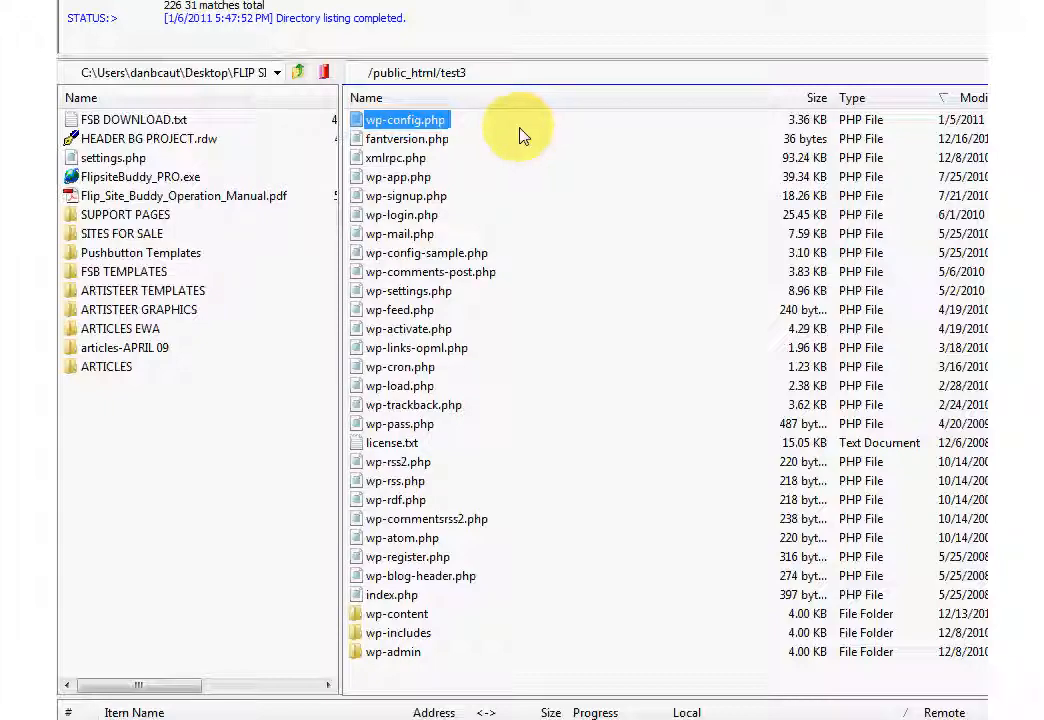
pyautogui.rightClick(428, 122)
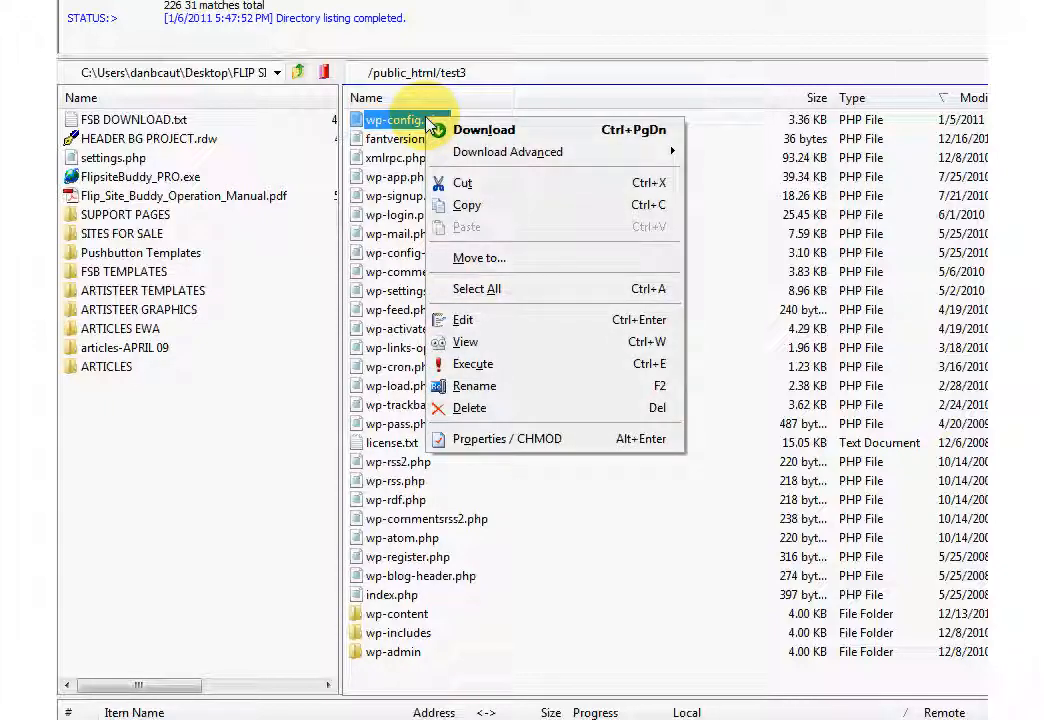
pyautogui.click(462, 321)
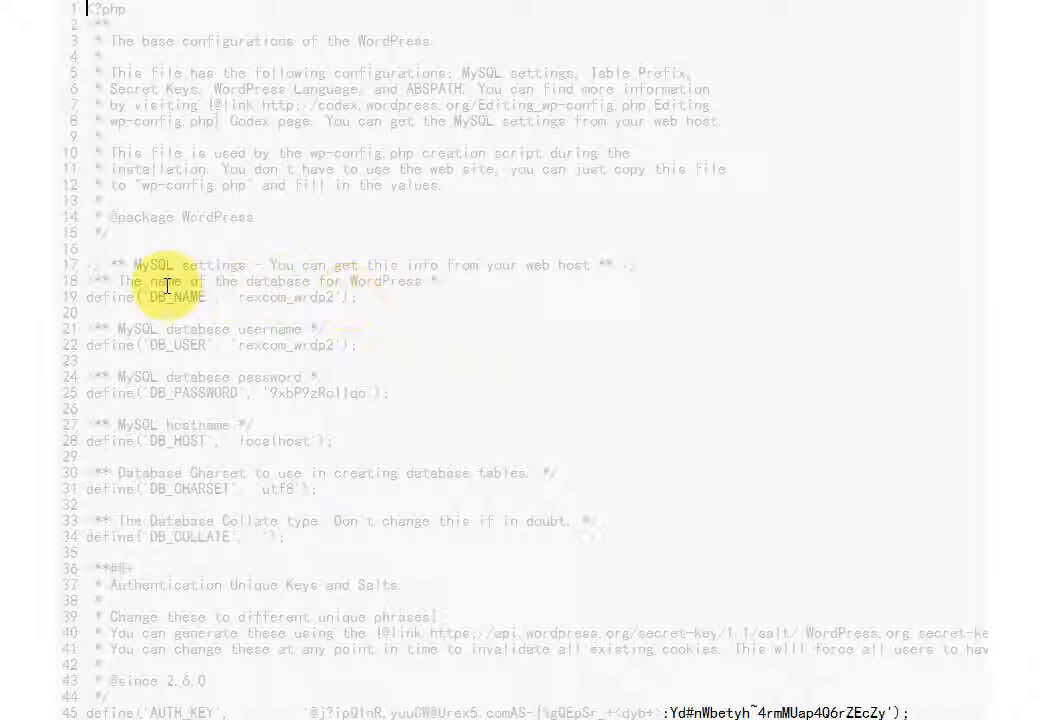
# Copy the DB_NAME, DB_USER and DB_PASSWORD lines into a new untitled Notepad document, then minimize it.
pyautogui.moveTo(86, 264); pyautogui.dragTo(421, 394)
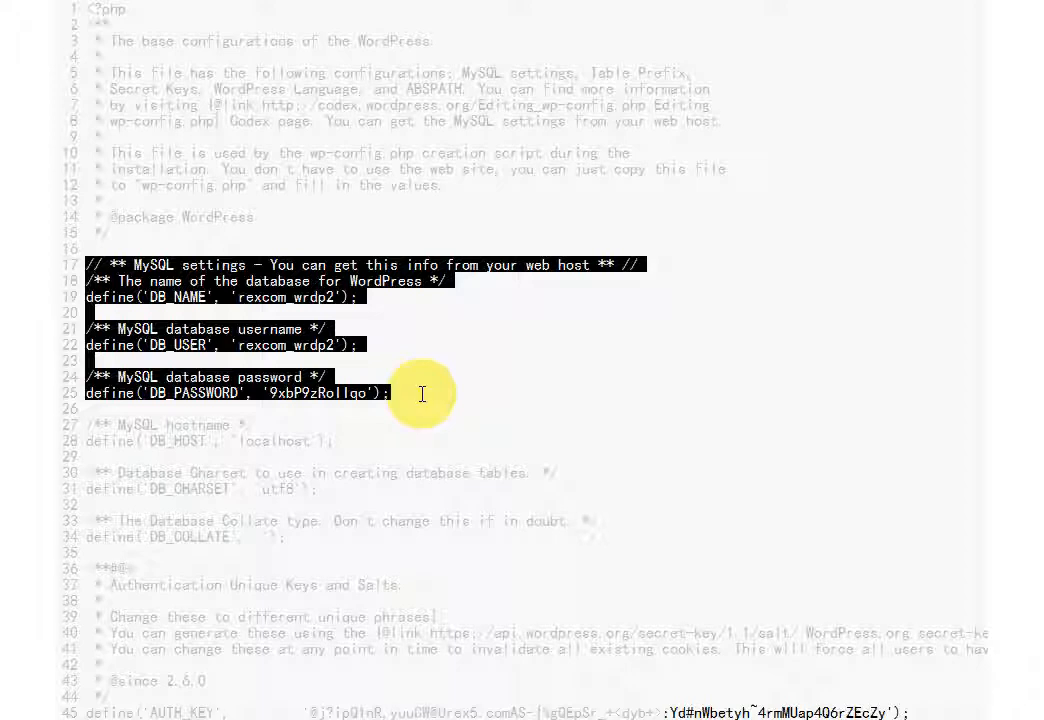
pyautogui.rightClick(299, 286)
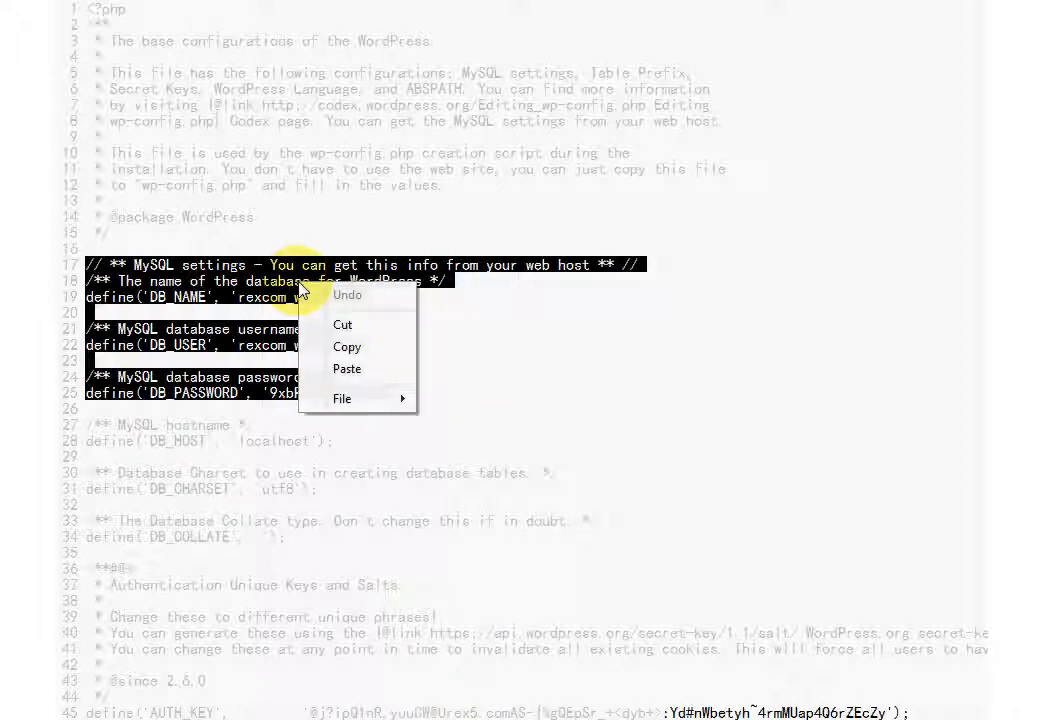
pyautogui.click(347, 347)
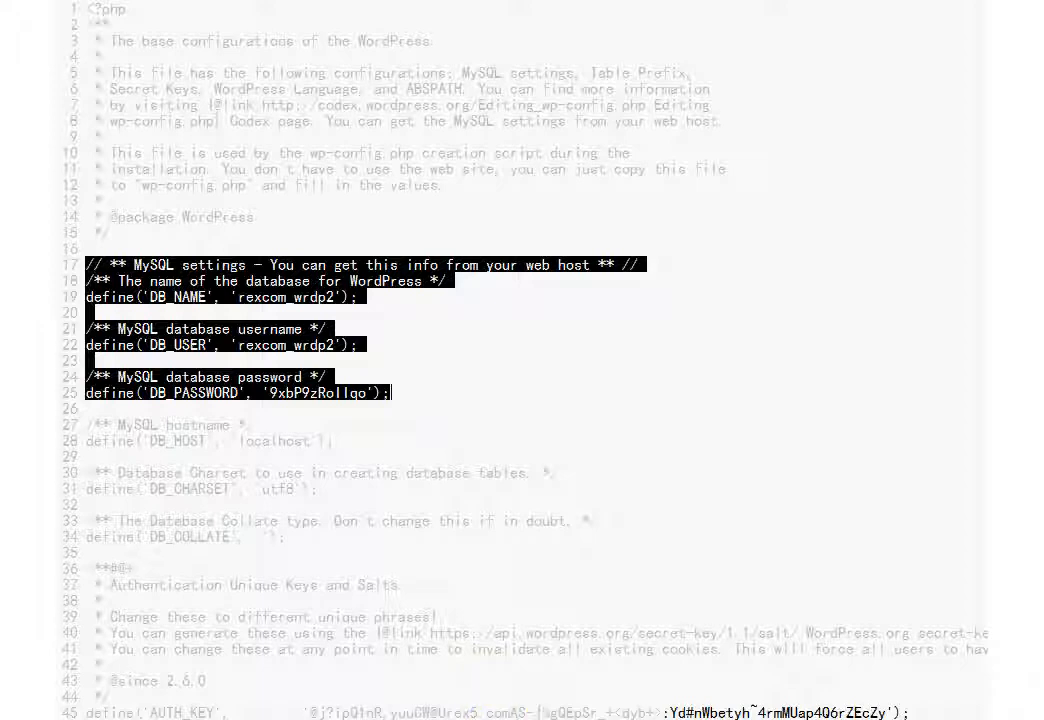
pyautogui.hotkey('alt', 'Tab')
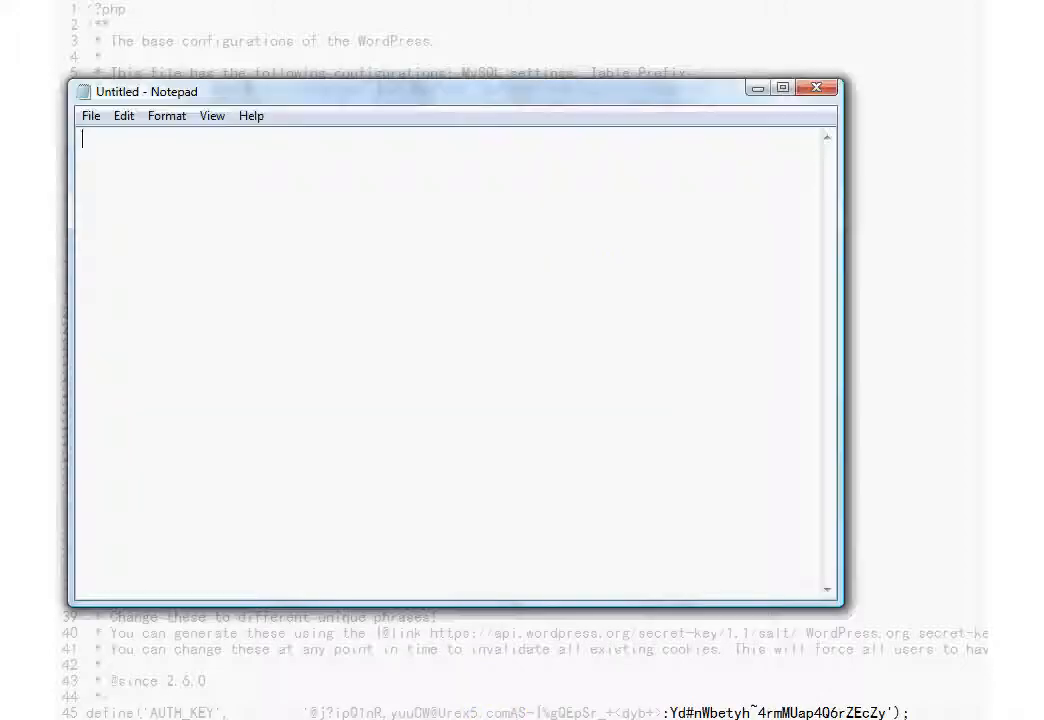
pyautogui.rightClick(172, 182)
pyautogui.click(226, 268)
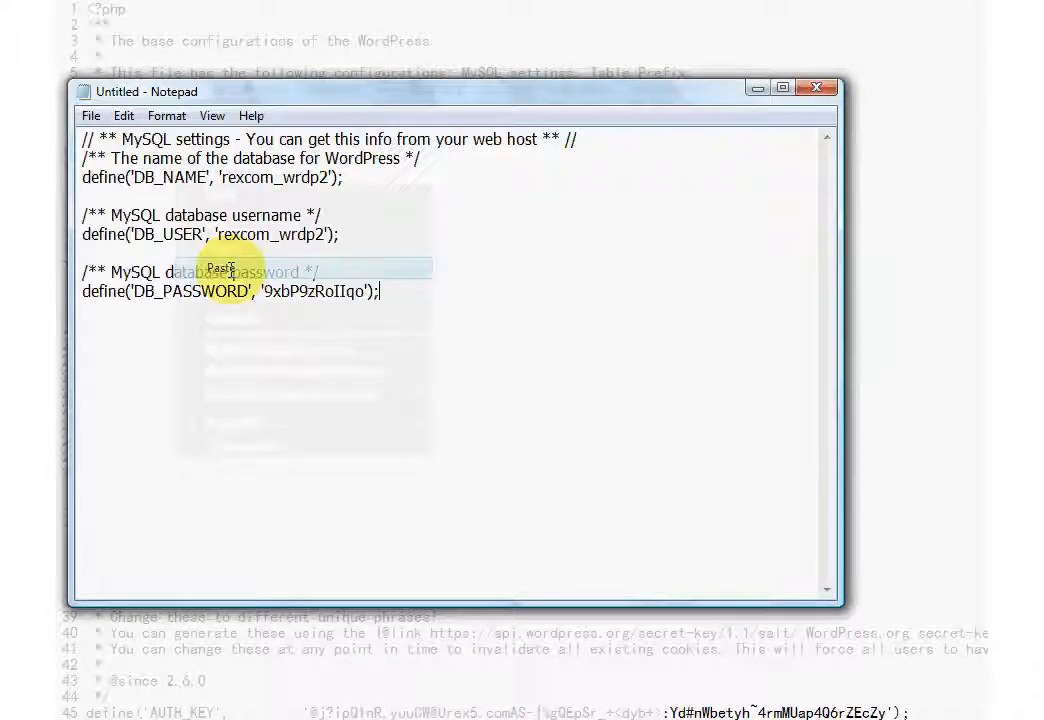
pyautogui.click(764, 90)
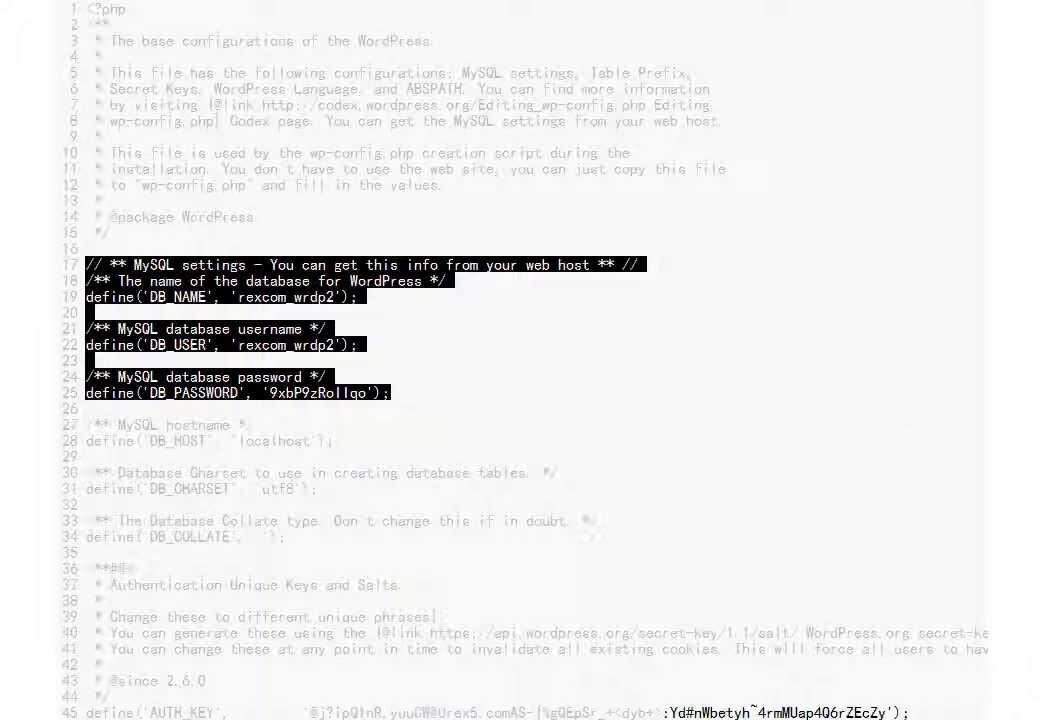
pyautogui.scroll(-6, 520, 360)
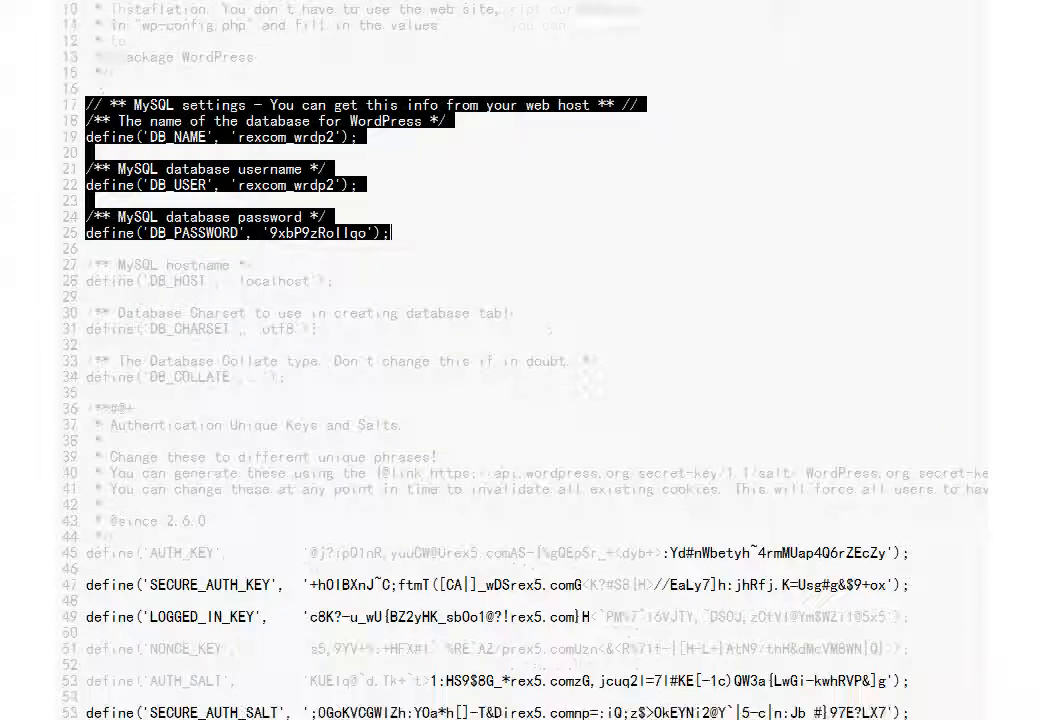
pyautogui.scroll(-3, 520, 360)
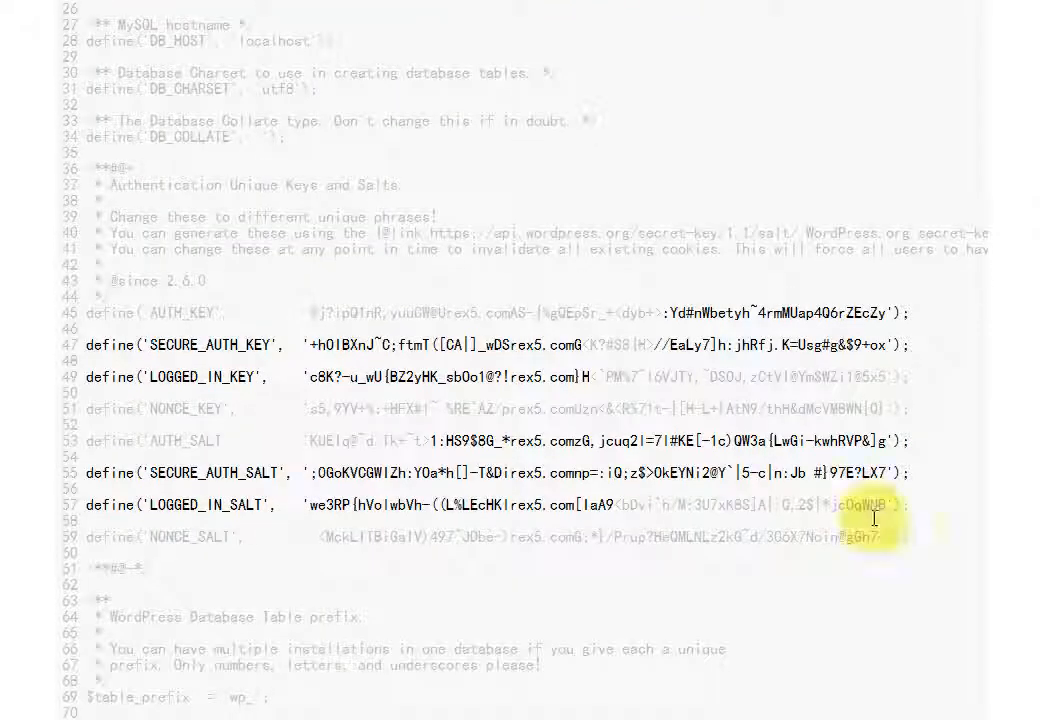
pyautogui.click(90, 314)
pyautogui.moveTo(99, 320); pyautogui.dragTo(922, 535)
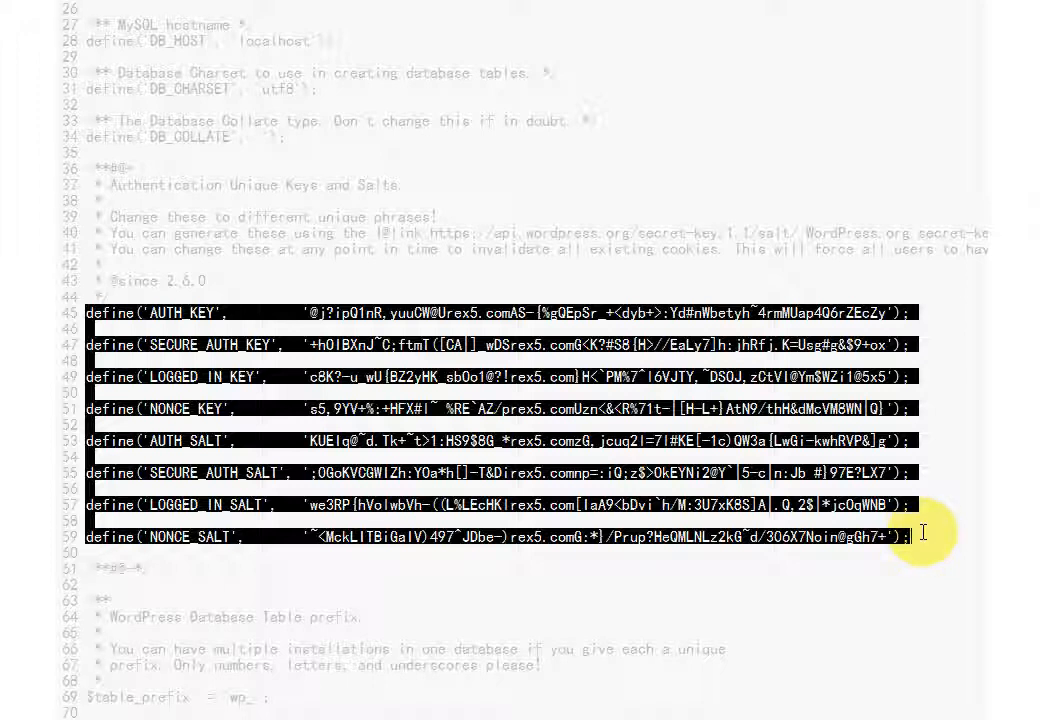
pyautogui.click(737, 281)
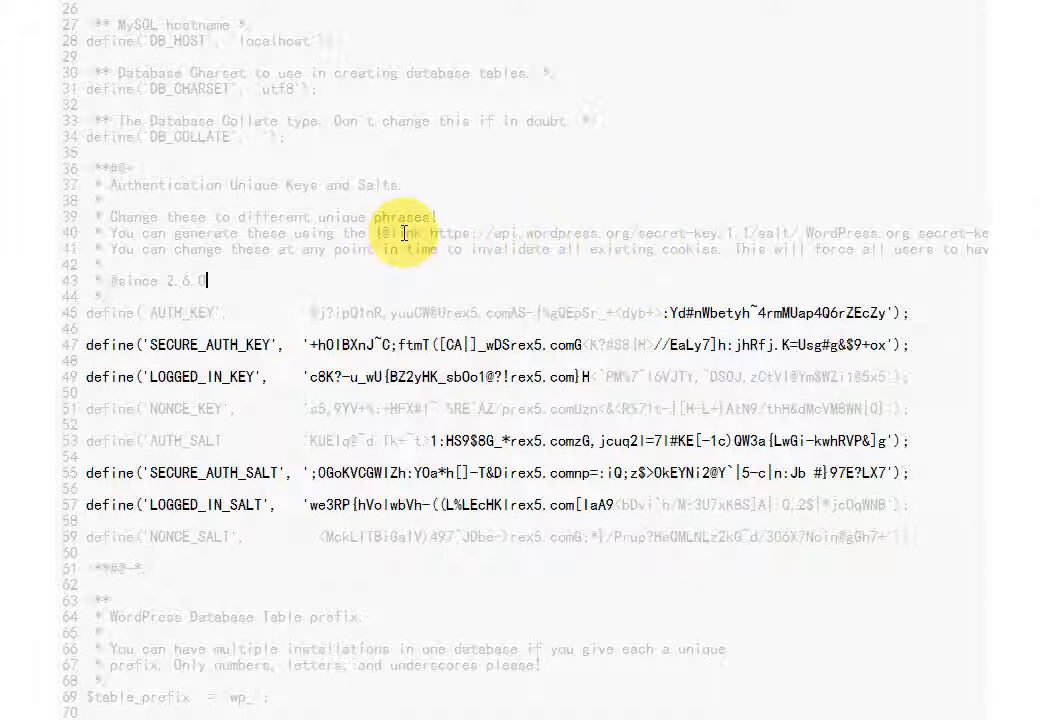
pyautogui.moveTo(107, 233); pyautogui.dragTo(800, 233)
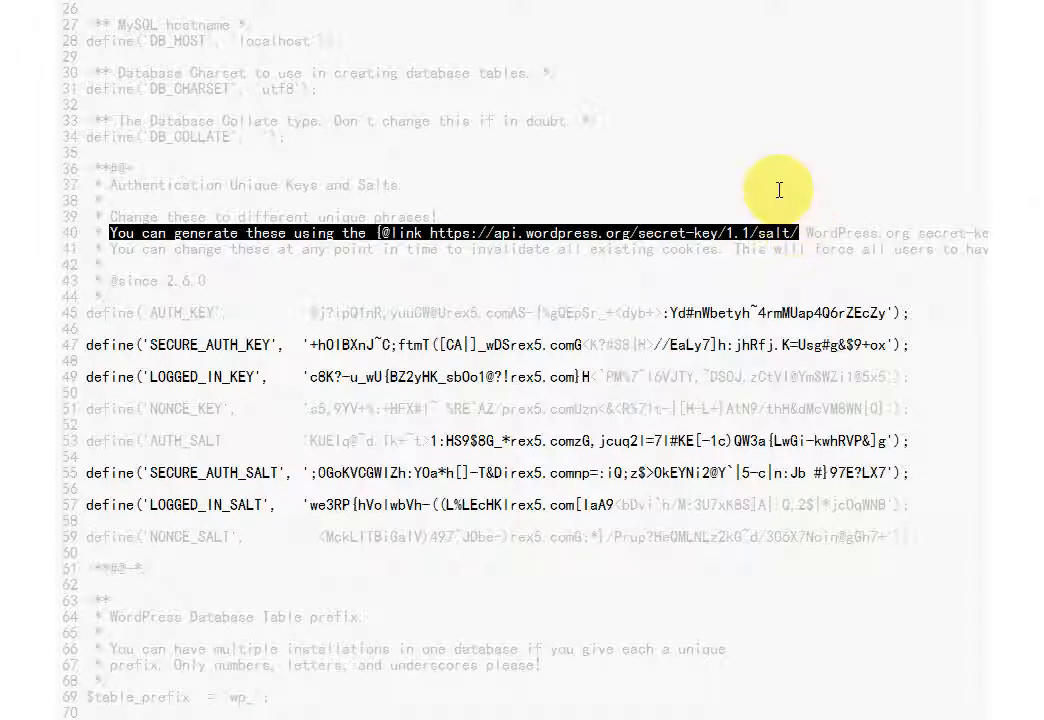
pyautogui.click(700, 187)
pyautogui.moveTo(431, 233); pyautogui.dragTo(797, 233)
pyautogui.rightClick(762, 240)
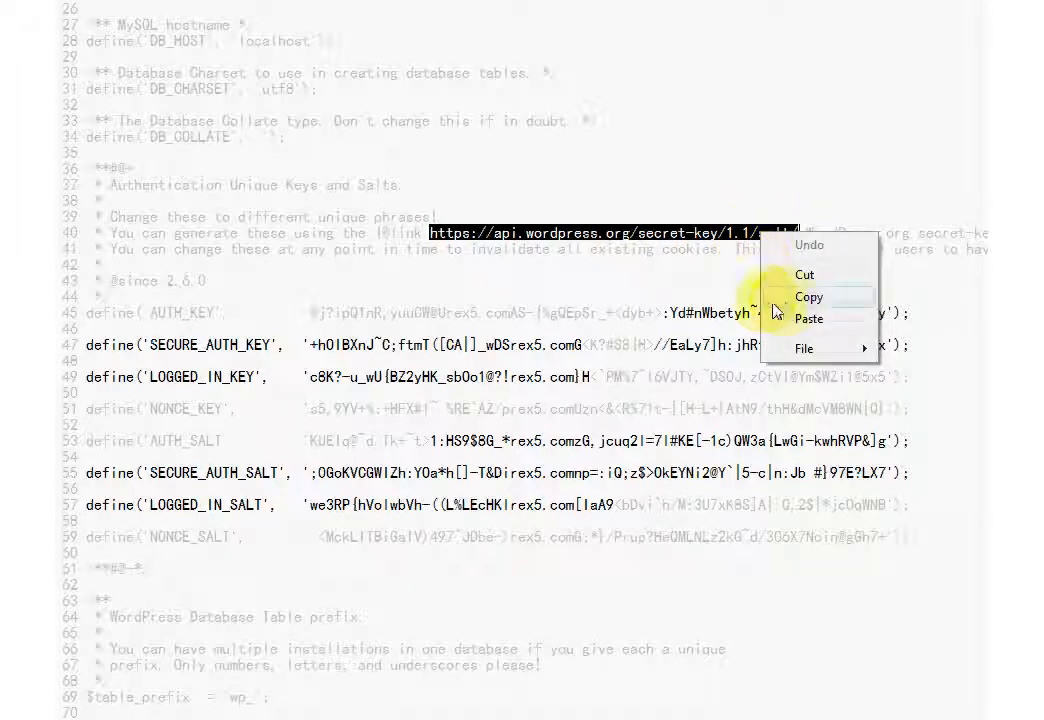
pyautogui.click(805, 295)
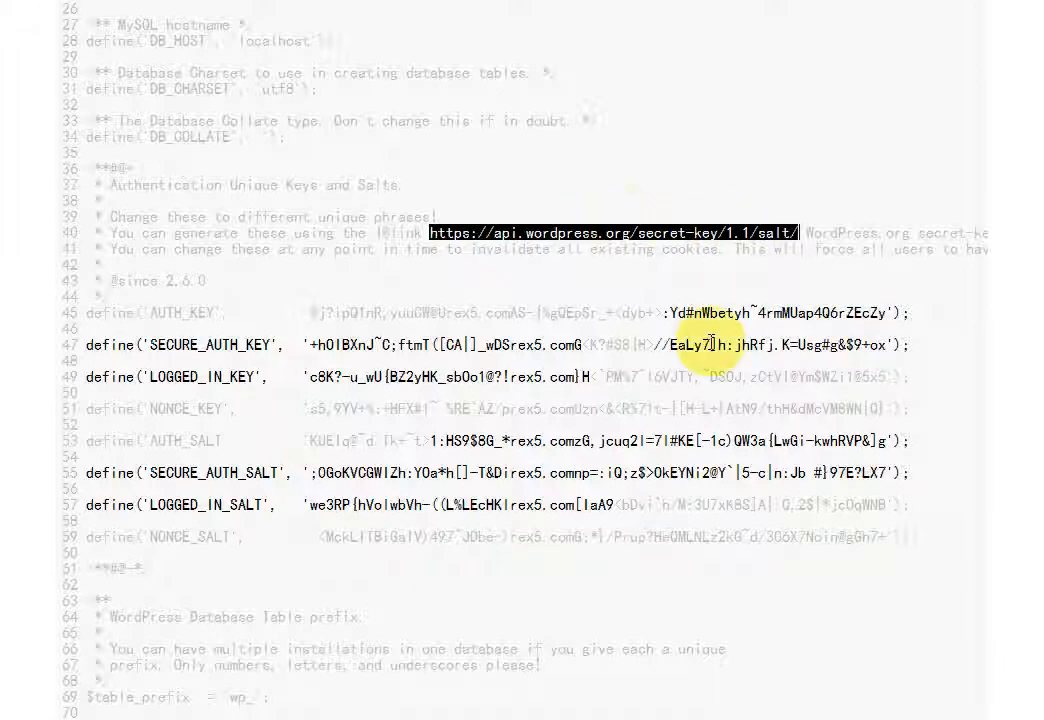
pyautogui.click(650, 719)
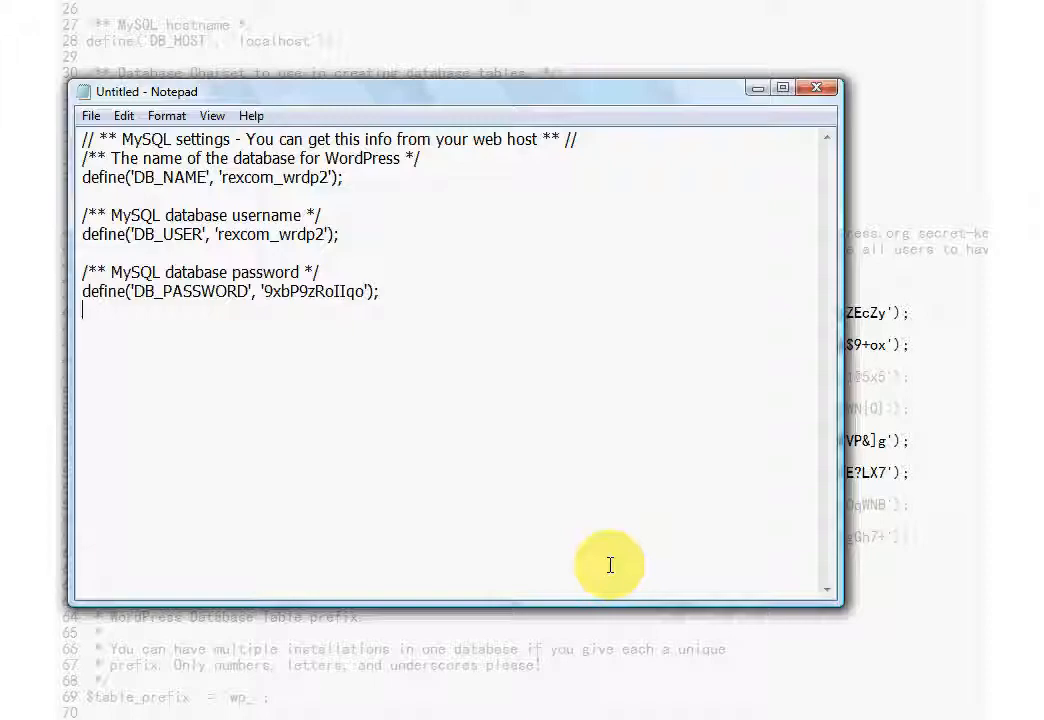
# Paste the secret-key URL below the MySQL block in Notepad, then copy it again.
pyautogui.press('Return')
pyautogui.press('Return')
pyautogui.press('Return')
pyautogui.rightClick(299, 414)
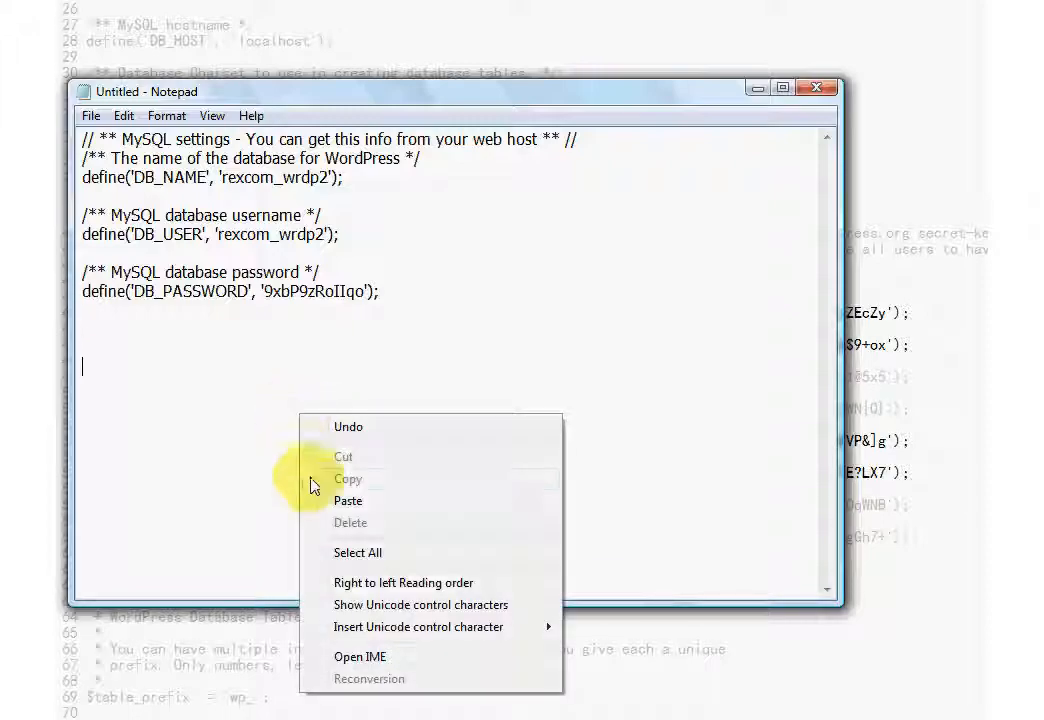
pyautogui.click(390, 503)
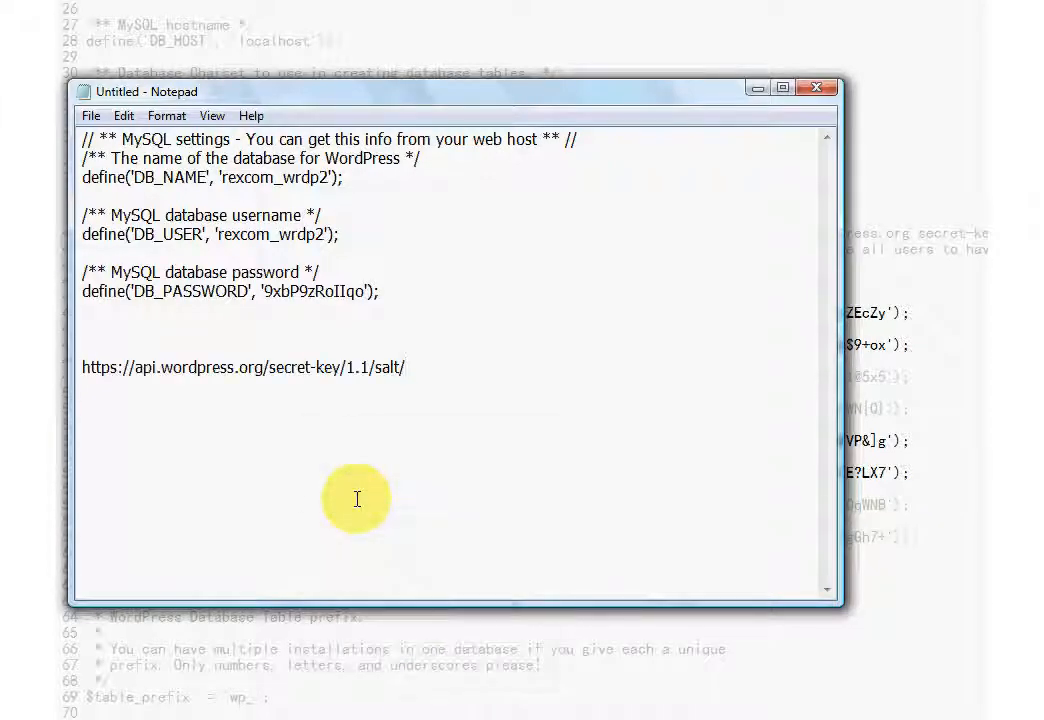
pyautogui.click(755, 92)
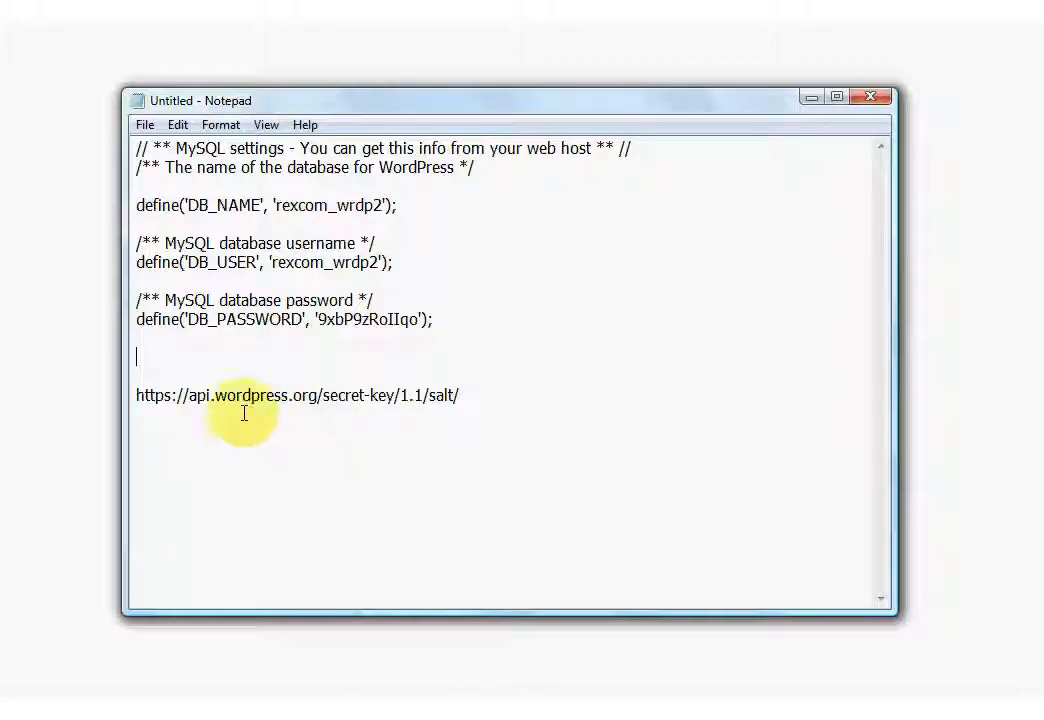
pyautogui.moveTo(137, 396); pyautogui.dragTo(459, 398)
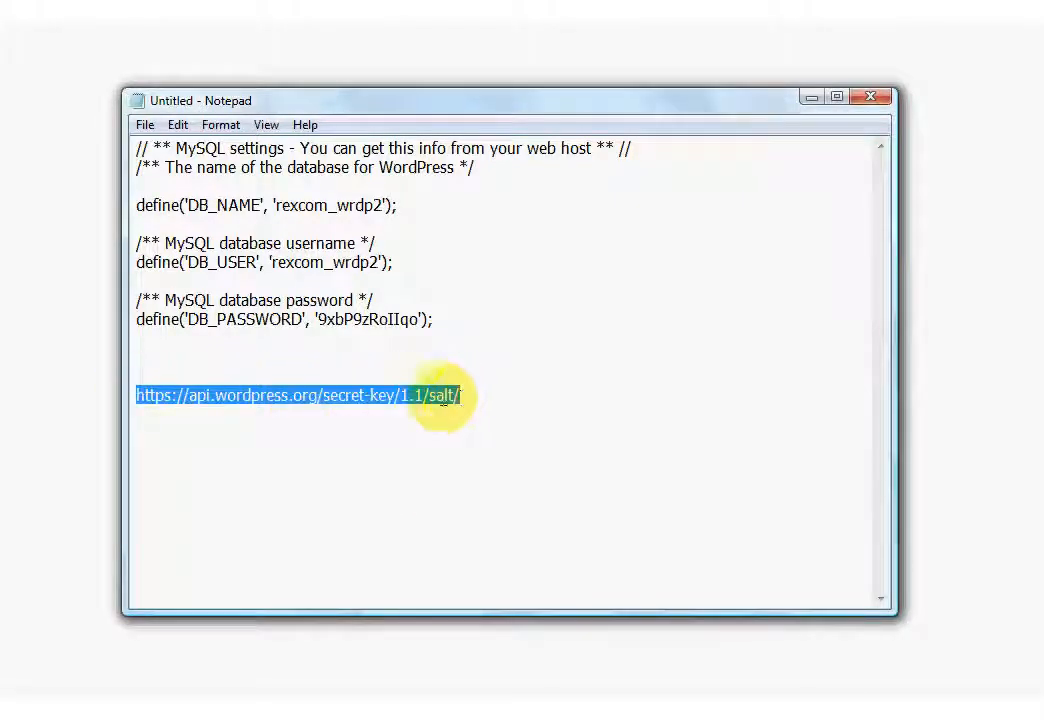
pyautogui.rightClick(438, 396)
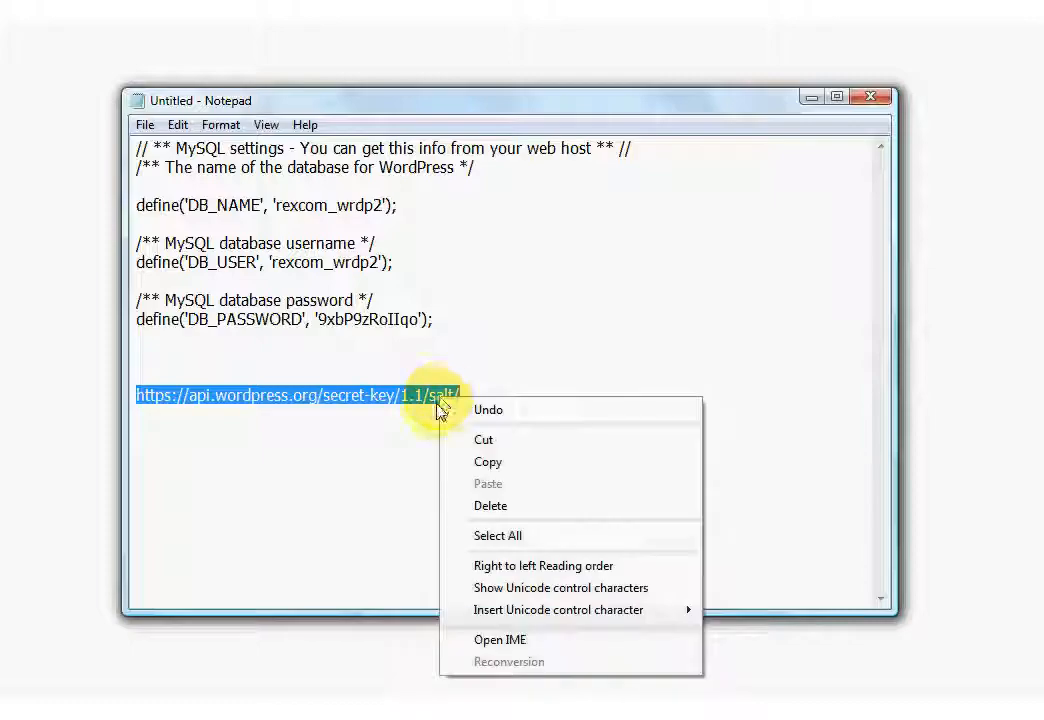
pyautogui.click(487, 463)
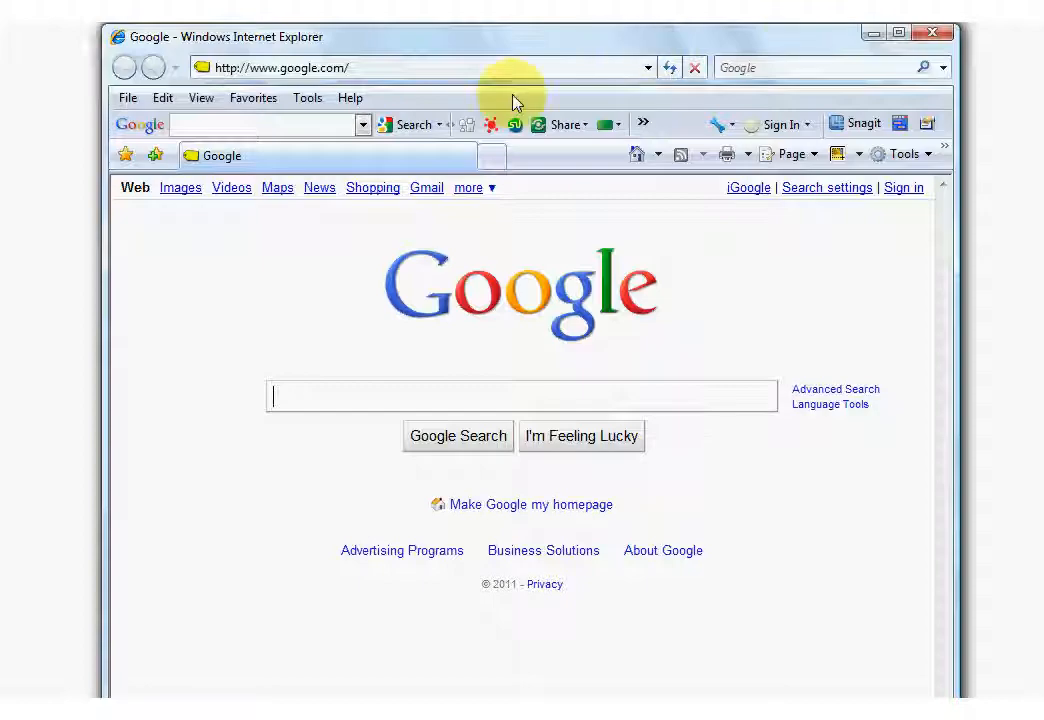
# Load the WordPress secret-key generator URL in Internet Explorer.
pyautogui.click(352, 68)
pyautogui.rightClick(352, 68)
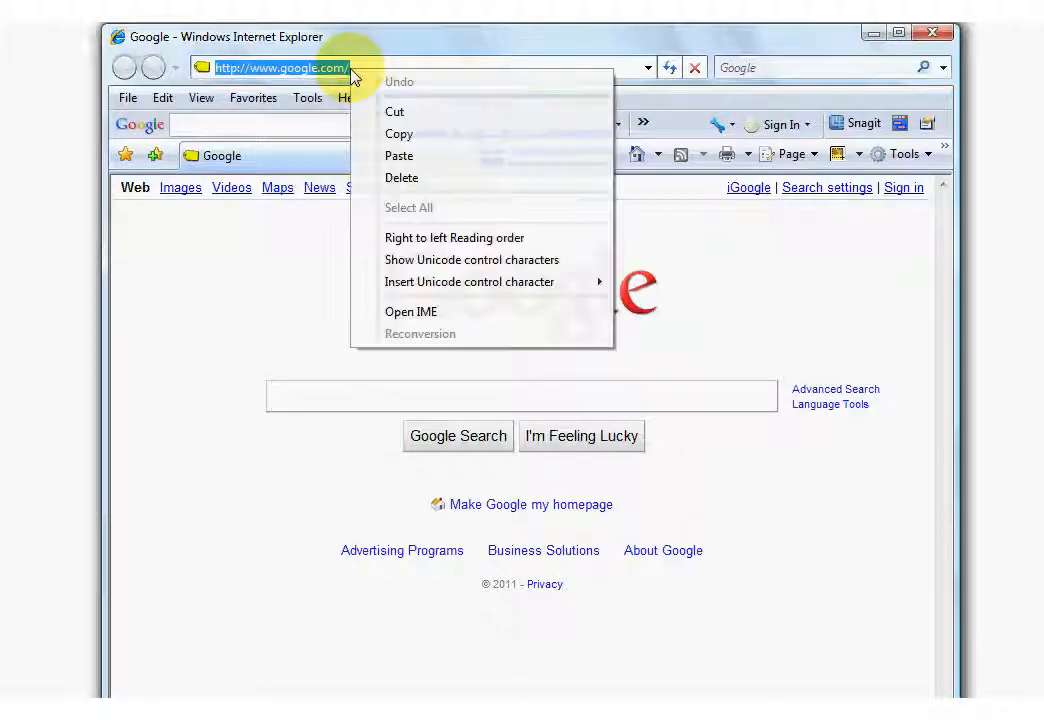
pyautogui.click(399, 156)
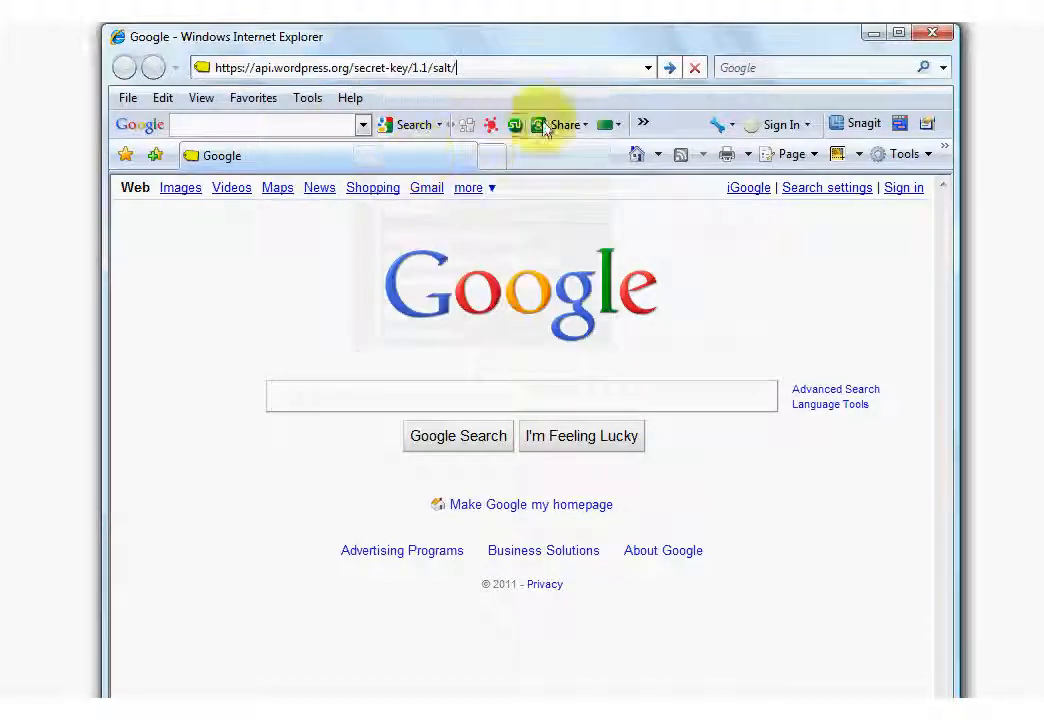
pyautogui.click(669, 70)
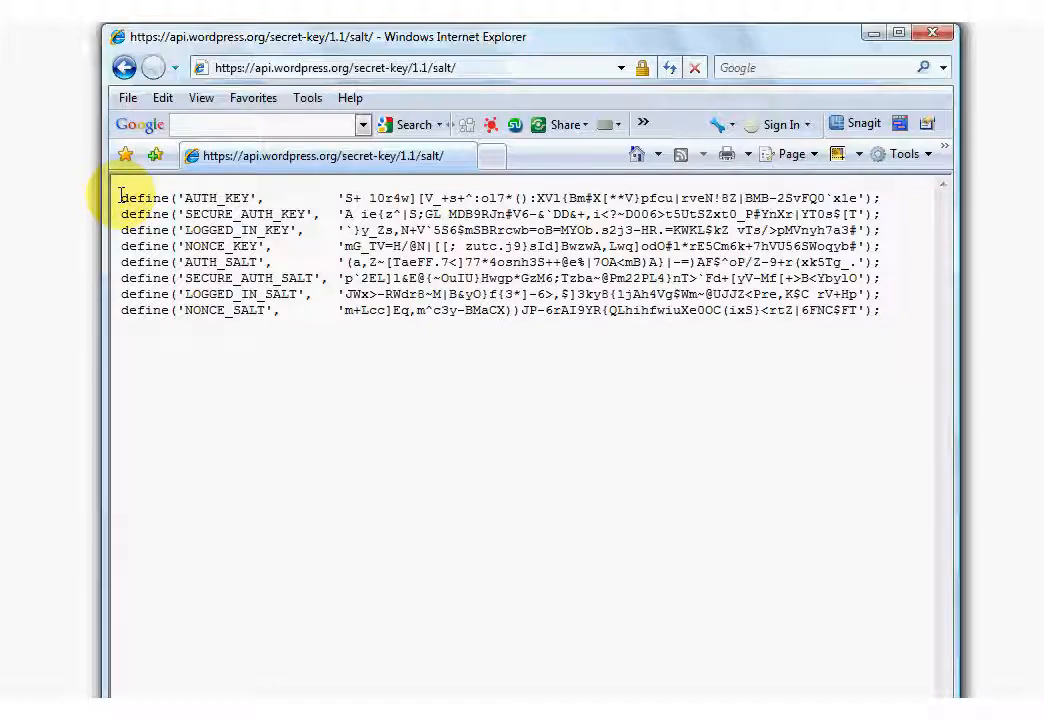
# Copy the eight generated key and salt define lines from the page.
pyautogui.moveTo(120, 198); pyautogui.dragTo(876, 316)
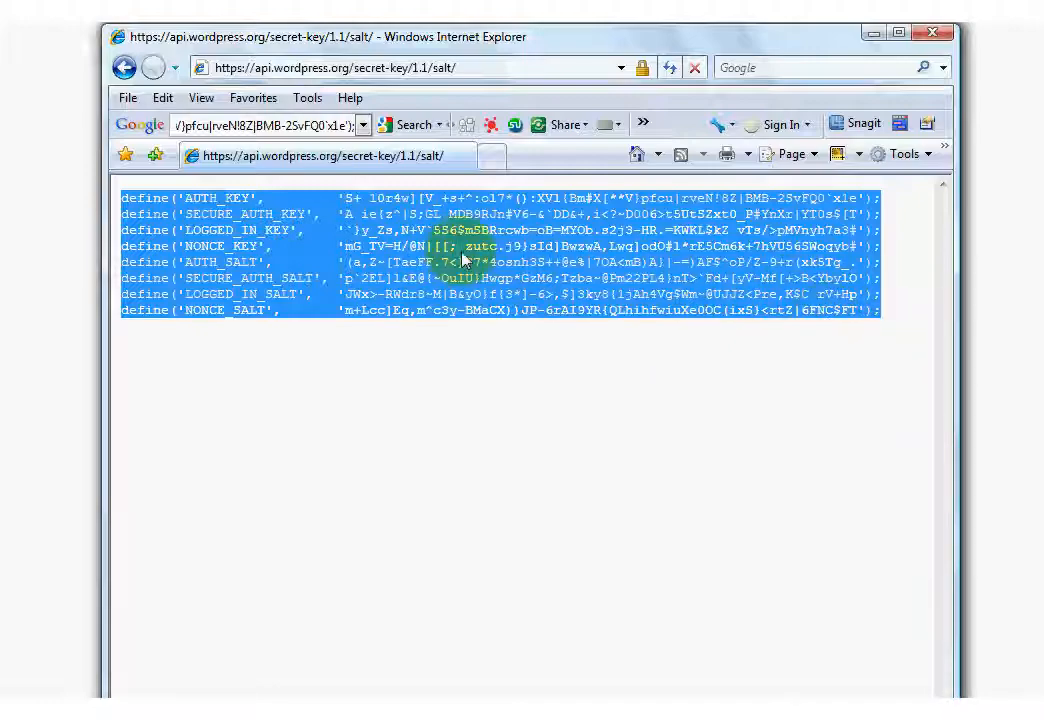
pyautogui.rightClick(434, 262)
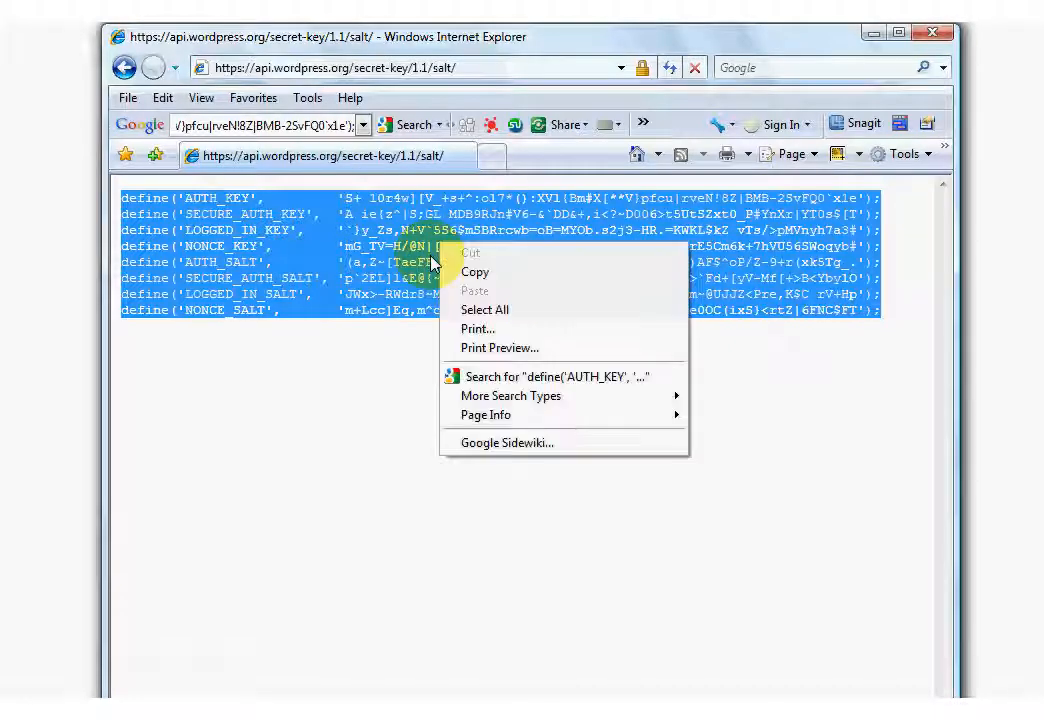
pyautogui.click(484, 274)
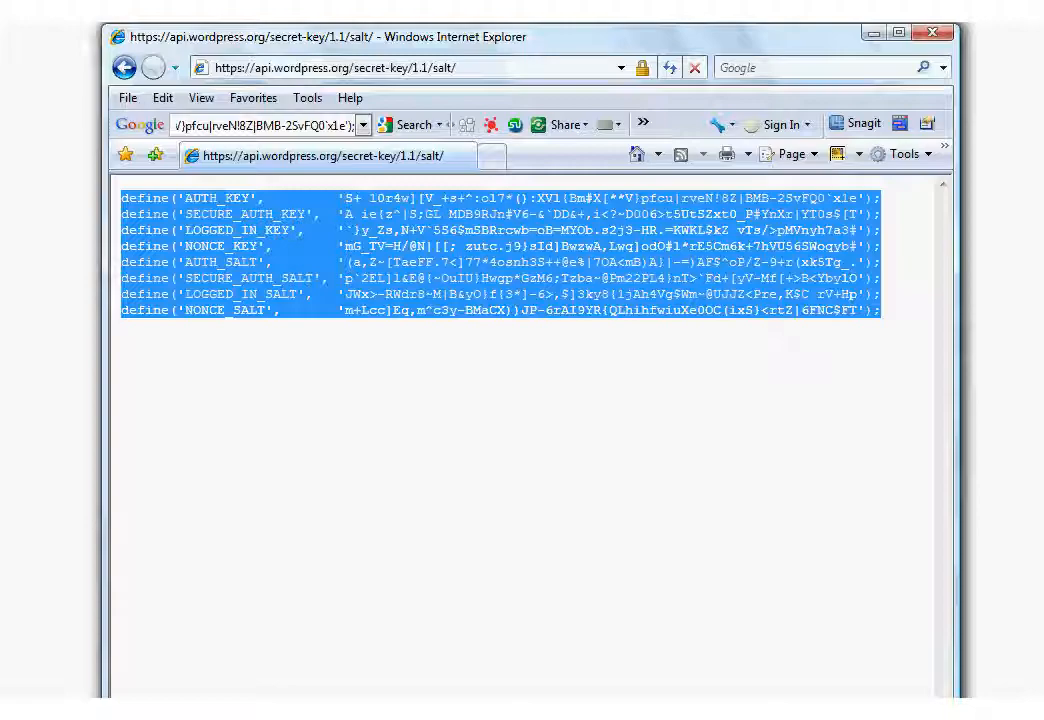
pyautogui.click(384, 714)
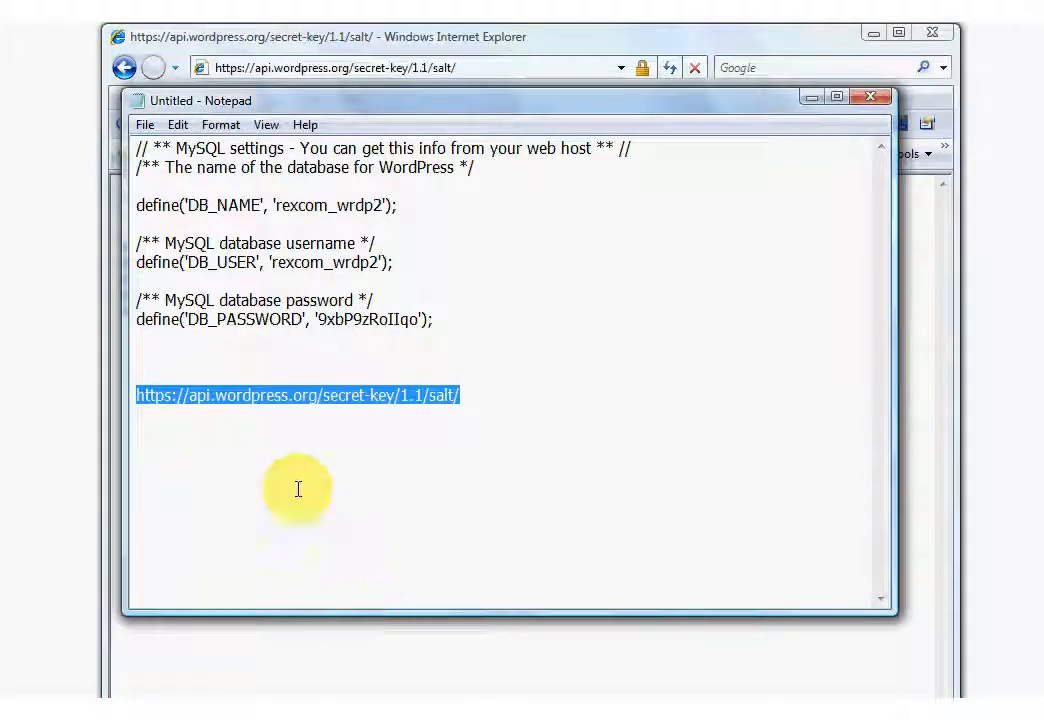
# Paste the eight key and salt lines below the URL and widen the Notepad window.
pyautogui.click(476, 397)
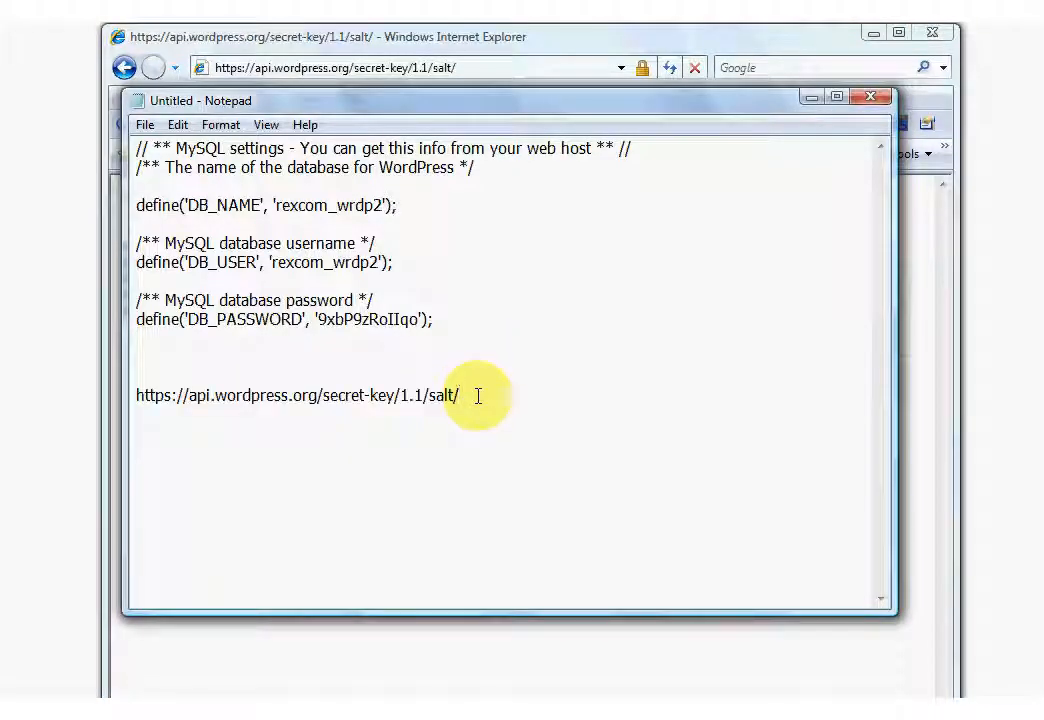
pyautogui.press('Return')
pyautogui.press('Return')
pyautogui.rightClick(163, 447)
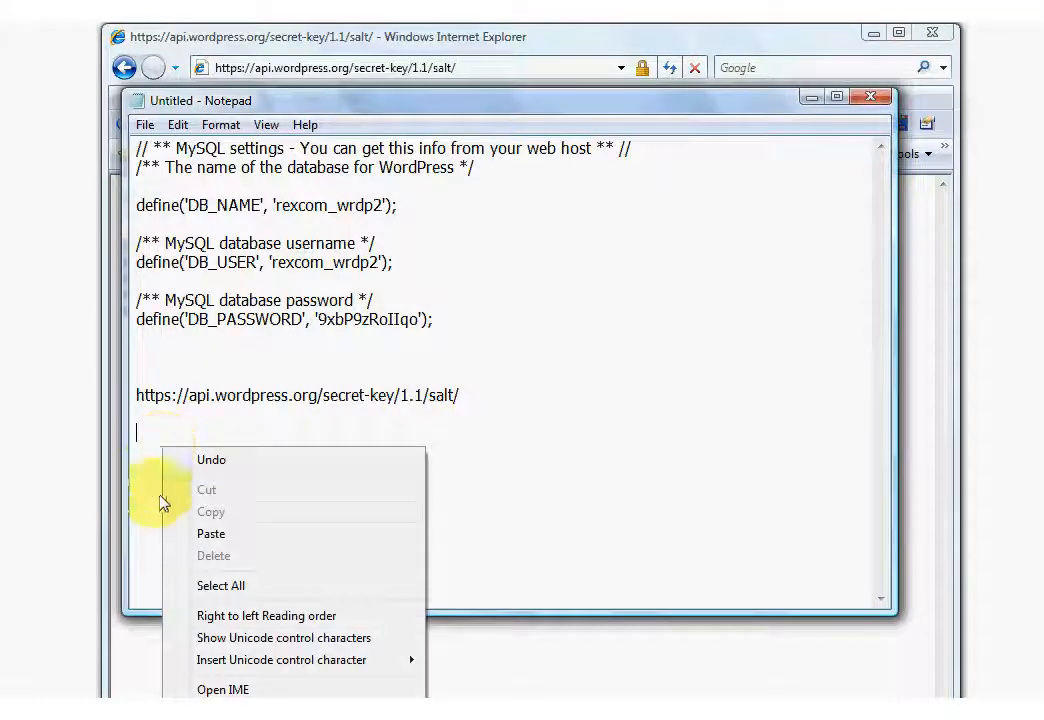
pyautogui.click(181, 535)
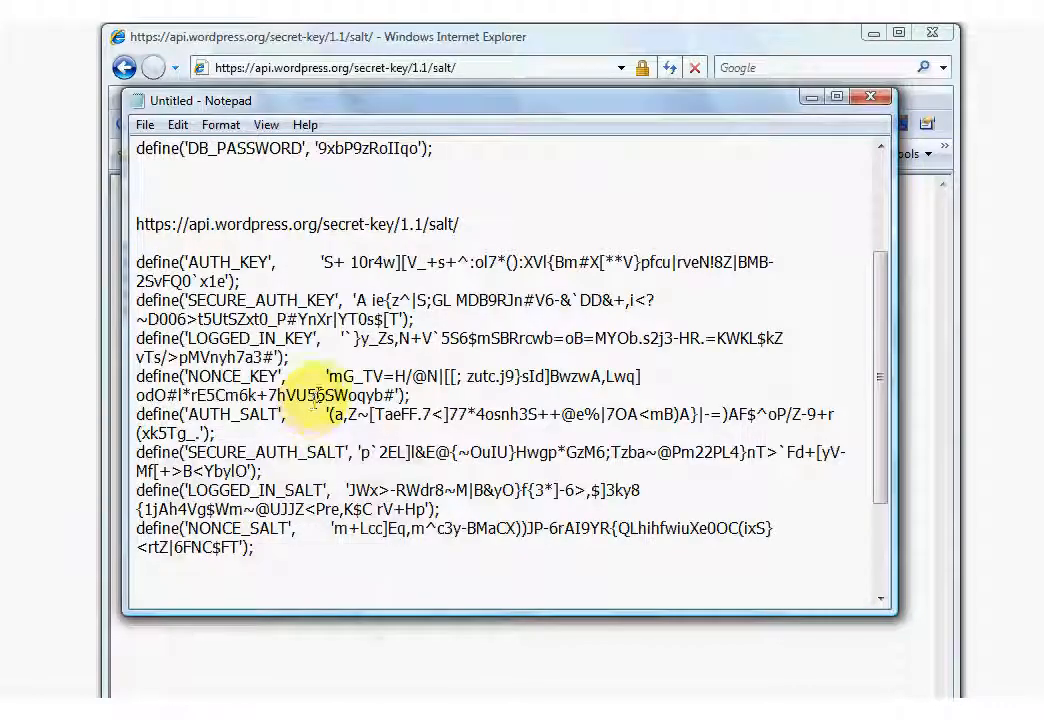
pyautogui.moveTo(124, 316); pyautogui.dragTo(28, 317)
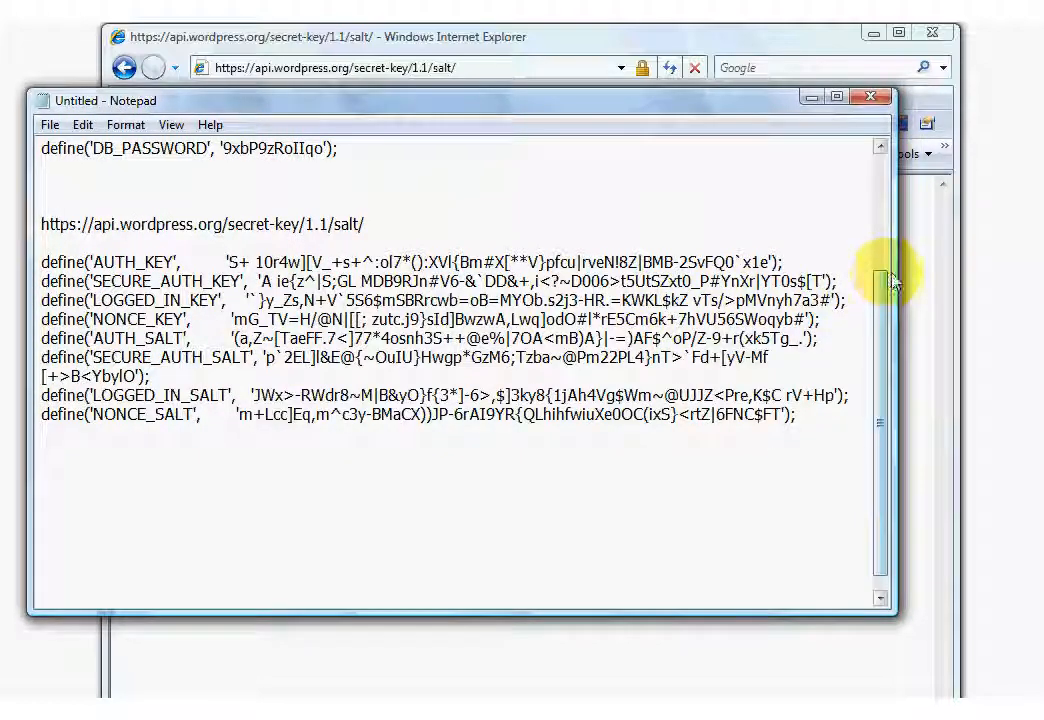
pyautogui.moveTo(893, 275); pyautogui.dragTo(995, 275)
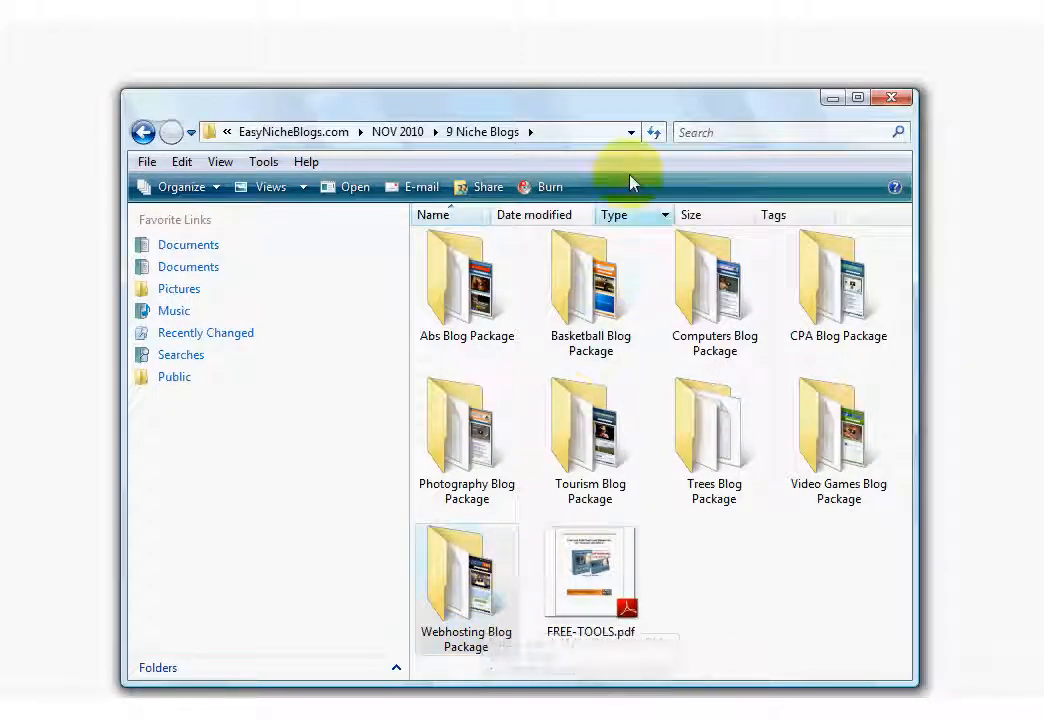
# Browse to Webhosting Blog Package › Webhosting Blog › Upload and open wp-config.php in Notepad.
pyautogui.moveTo(617, 104); pyautogui.dragTo(617, 58)
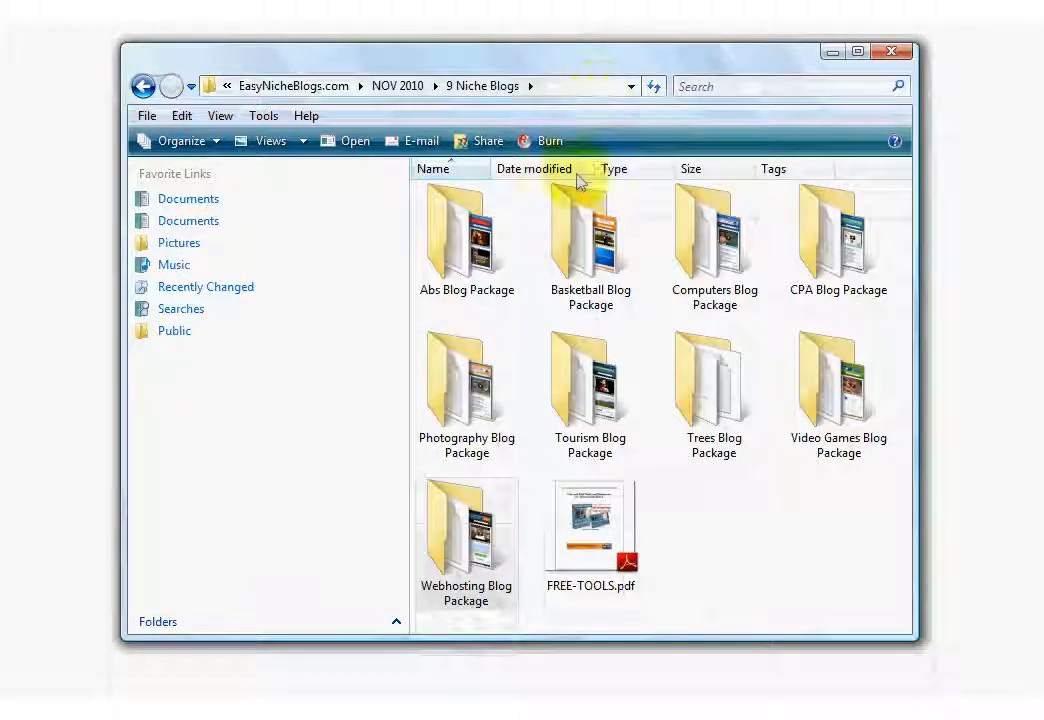
pyautogui.doubleClick(481, 567)
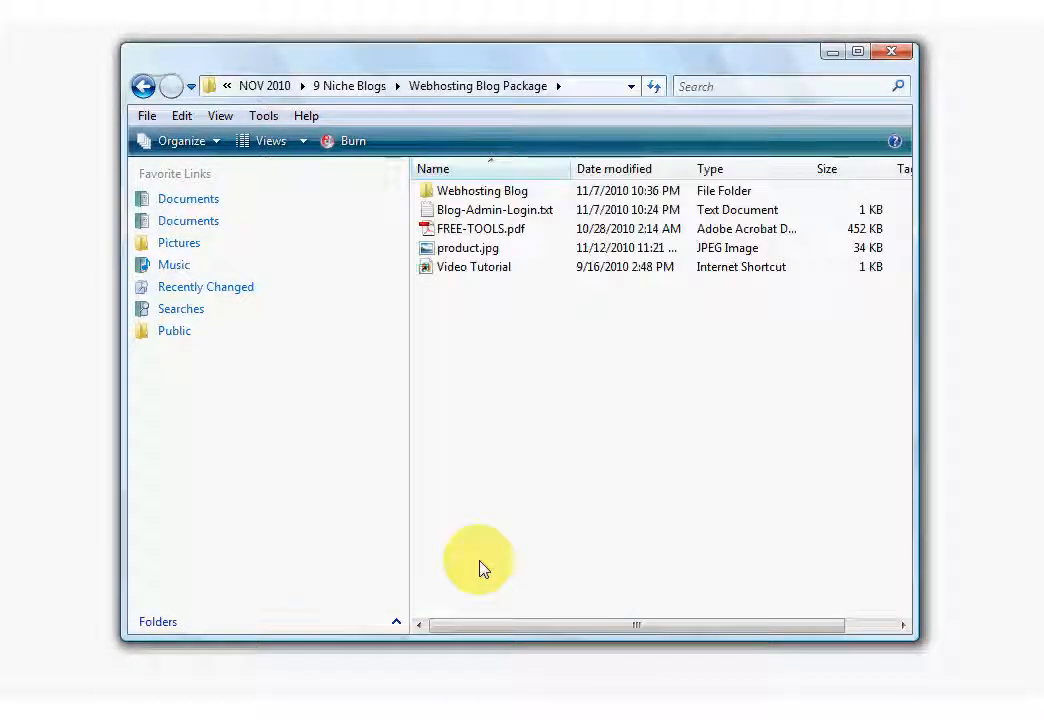
pyautogui.doubleClick(492, 193)
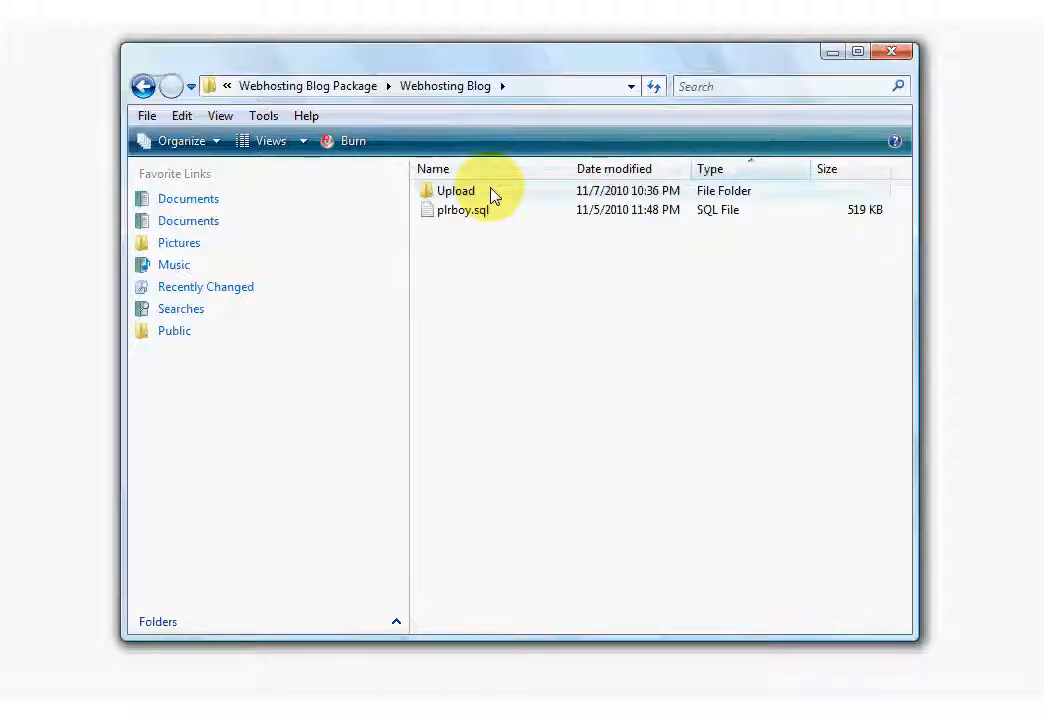
pyautogui.doubleClick(463, 193)
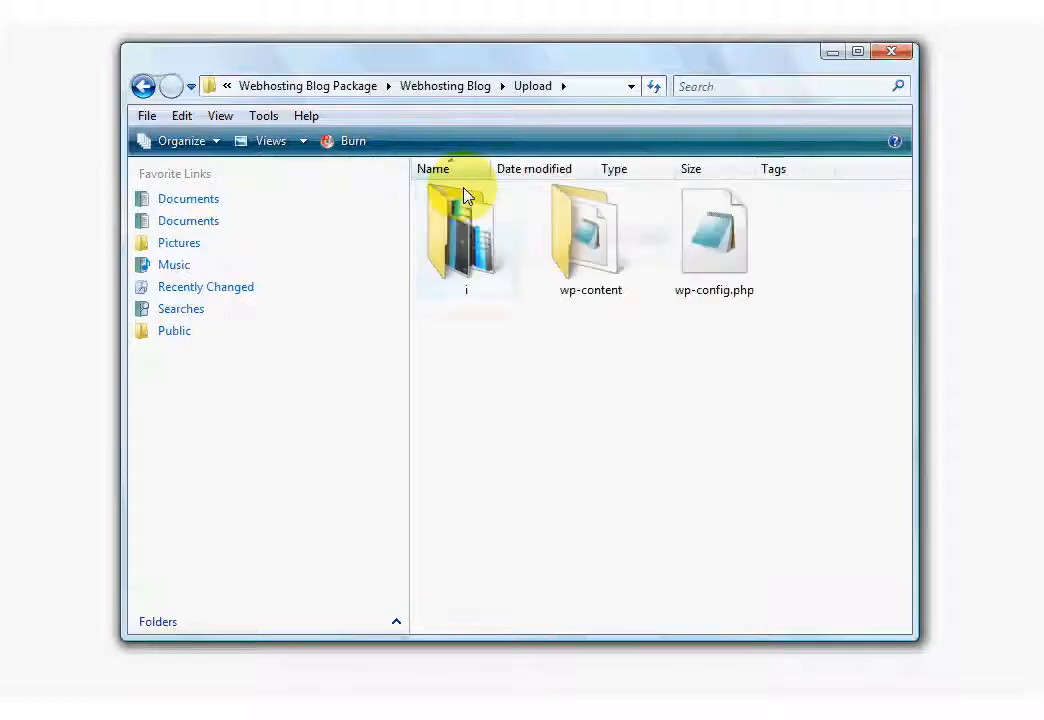
pyautogui.click(708, 298)
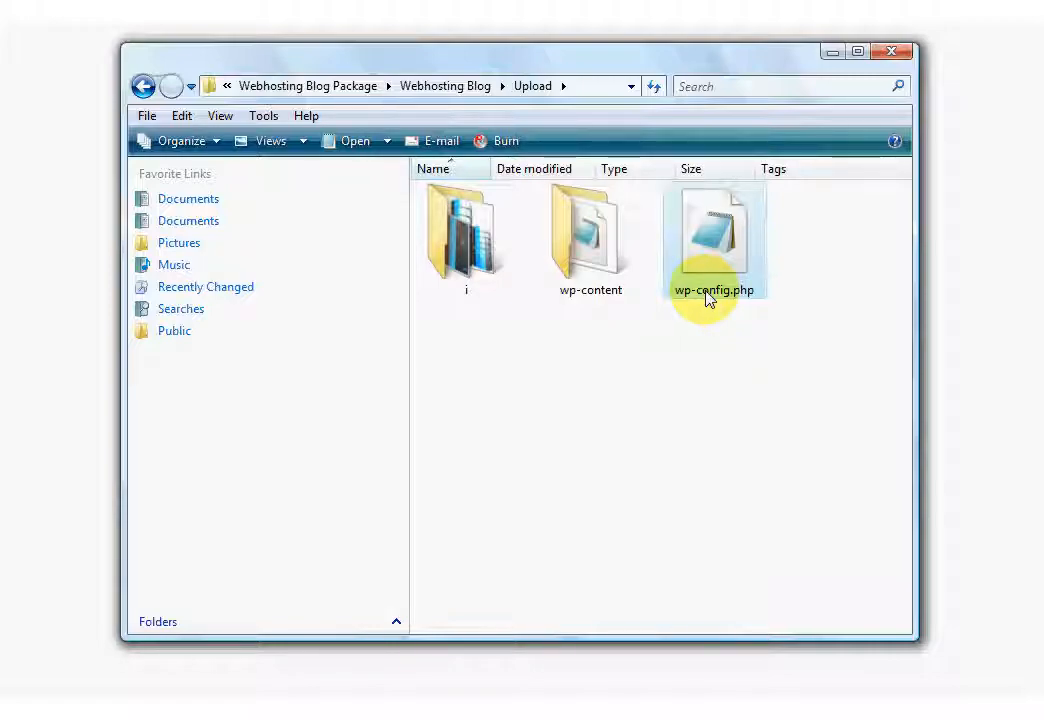
pyautogui.click(706, 292)
pyautogui.click(704, 312)
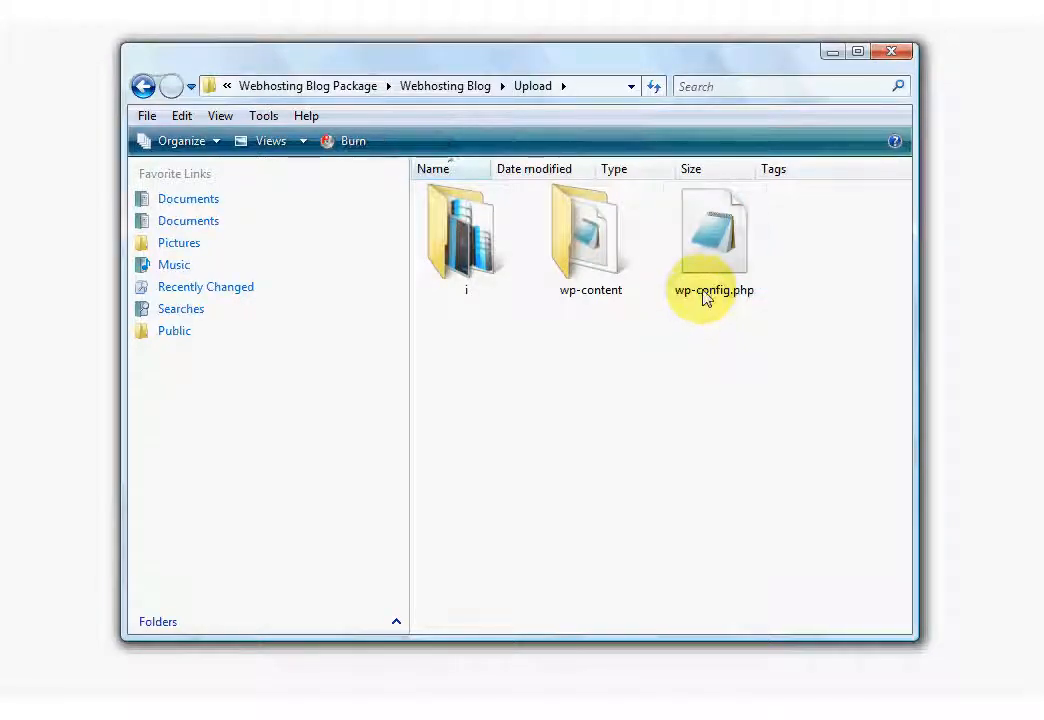
pyautogui.doubleClick(703, 291)
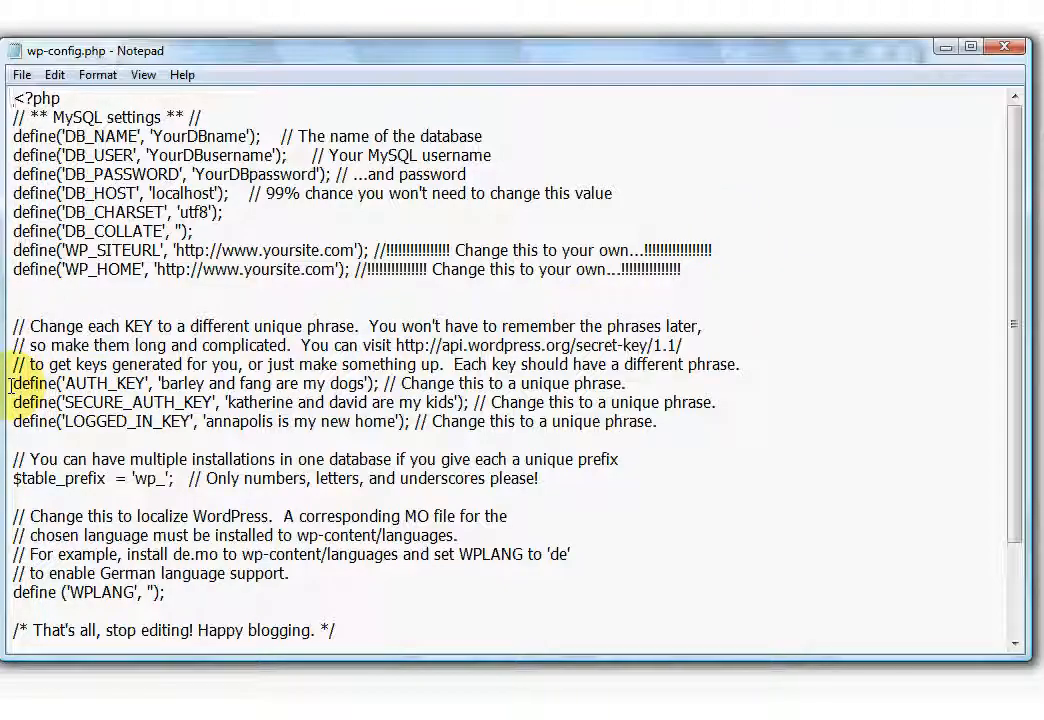
# Select wp-config.php's three sample key lines and copy the eight generated key lines from the notes.
pyautogui.moveTo(14, 383); pyautogui.dragTo(689, 421)
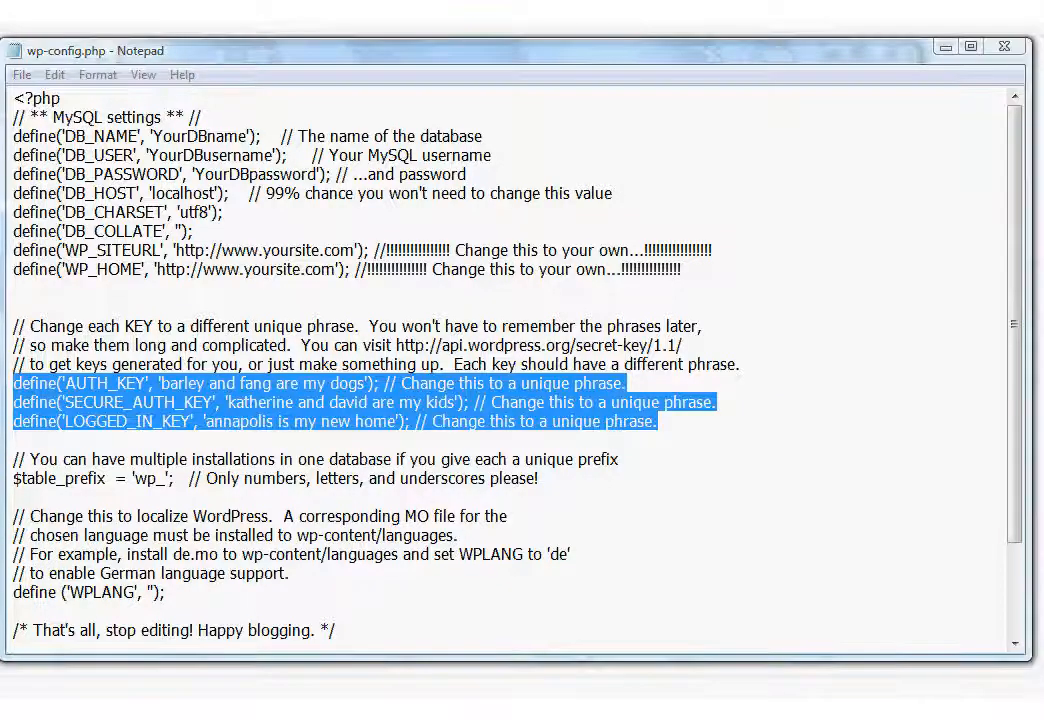
pyautogui.hotkey('alt', 'Tab')
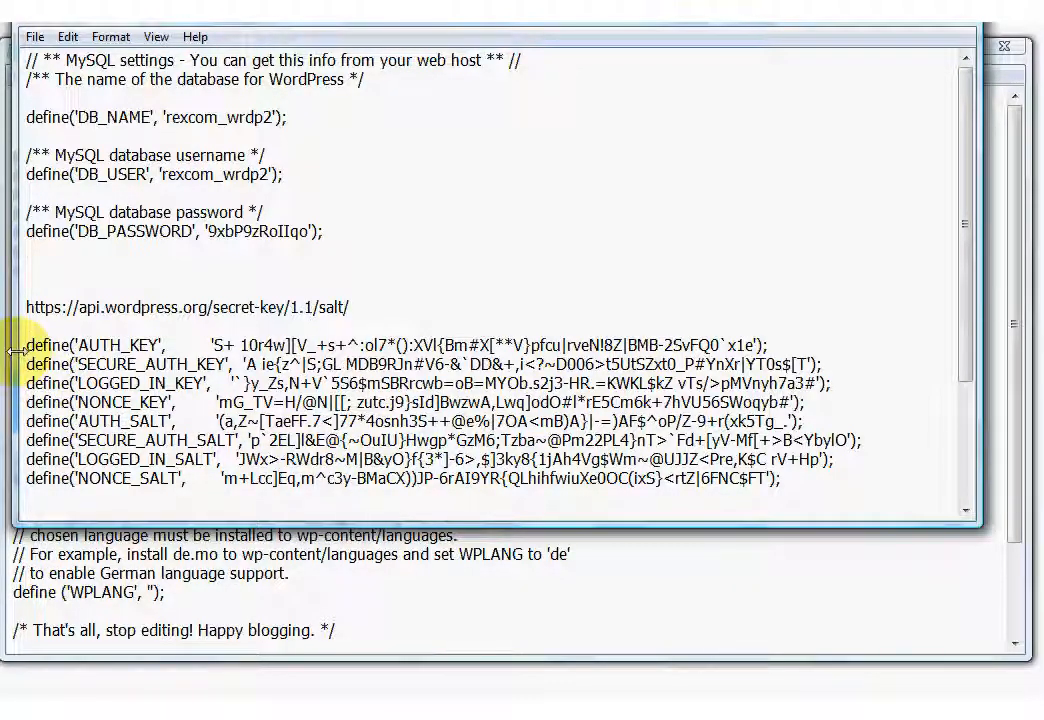
pyautogui.moveTo(23, 307); pyautogui.dragTo(384, 307)
pyautogui.click(384, 307)
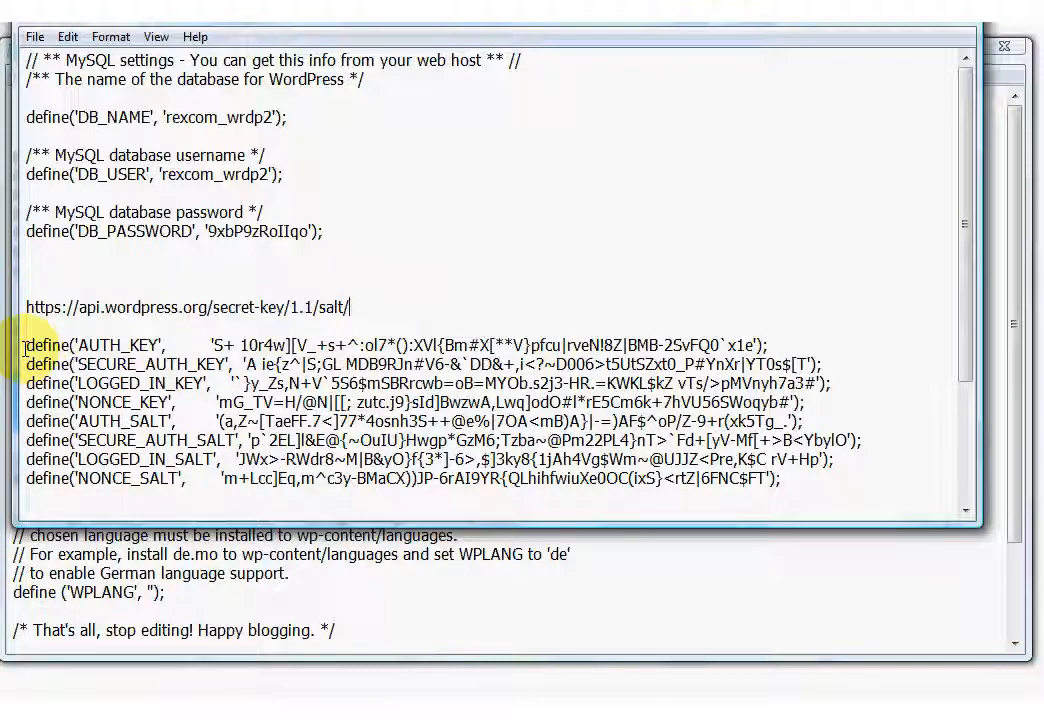
pyautogui.moveTo(24, 347); pyautogui.dragTo(828, 478)
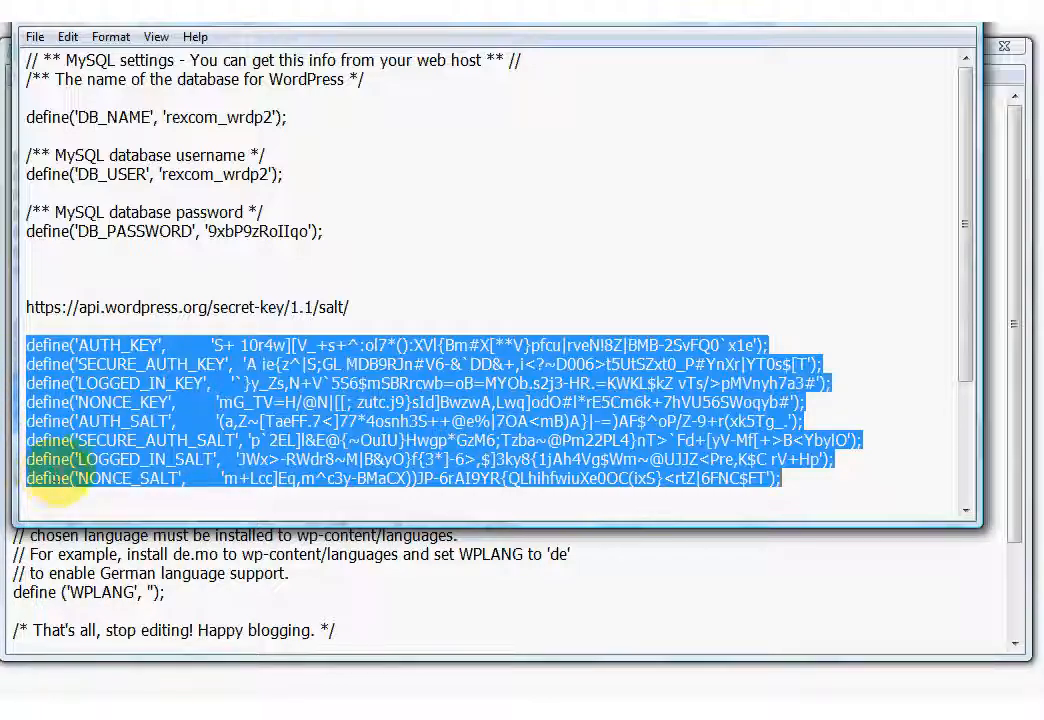
pyautogui.rightClick(106, 390)
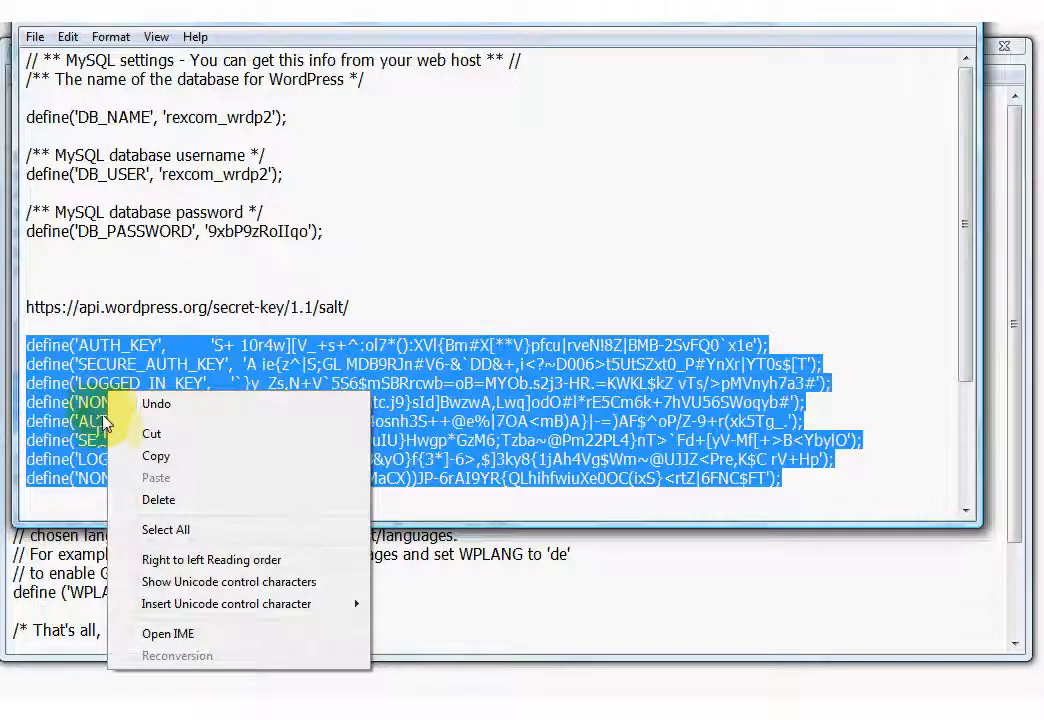
pyautogui.click(157, 456)
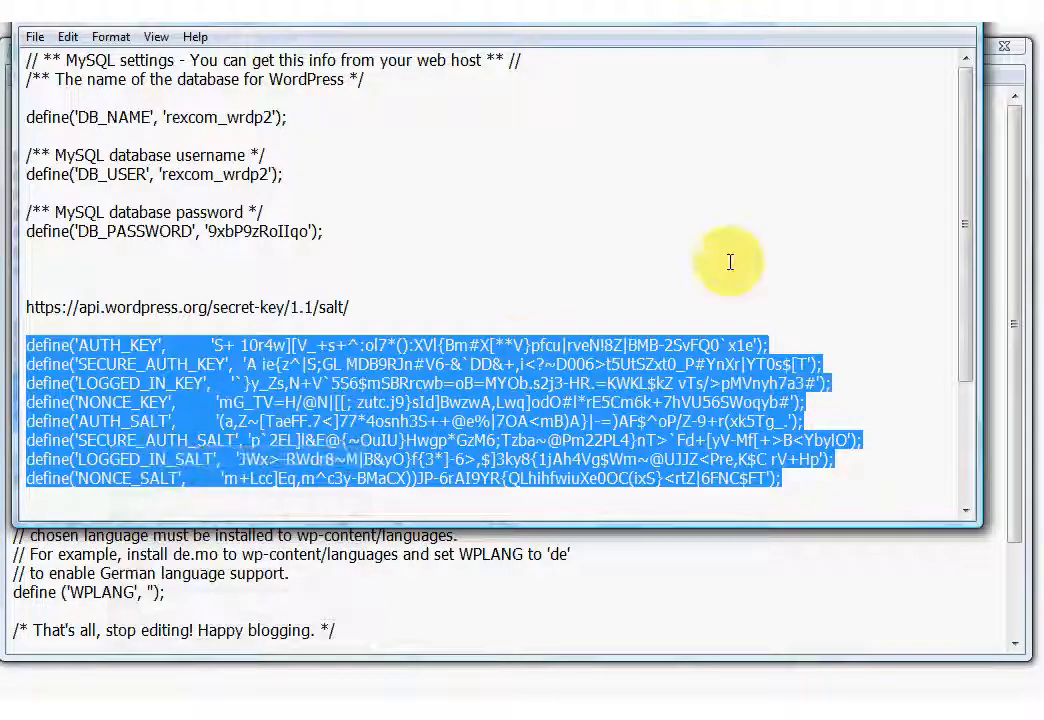
# Replace the three sample key lines with the eight generated KEY and SALT definitions.
pyautogui.click(895, 22)
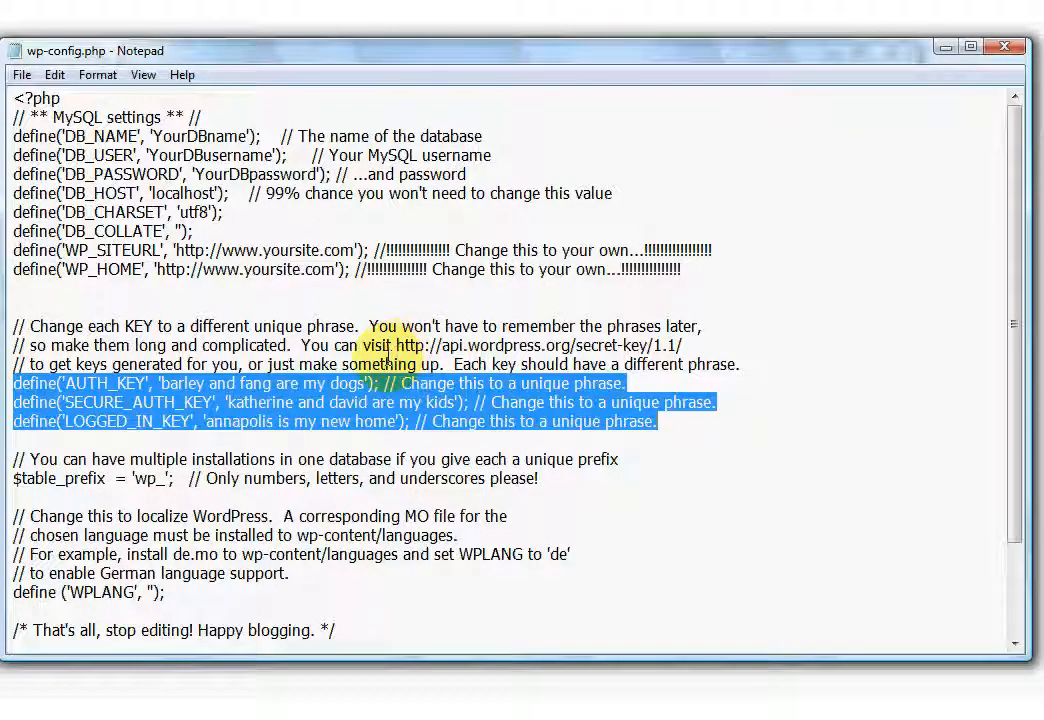
pyautogui.press('Delete')
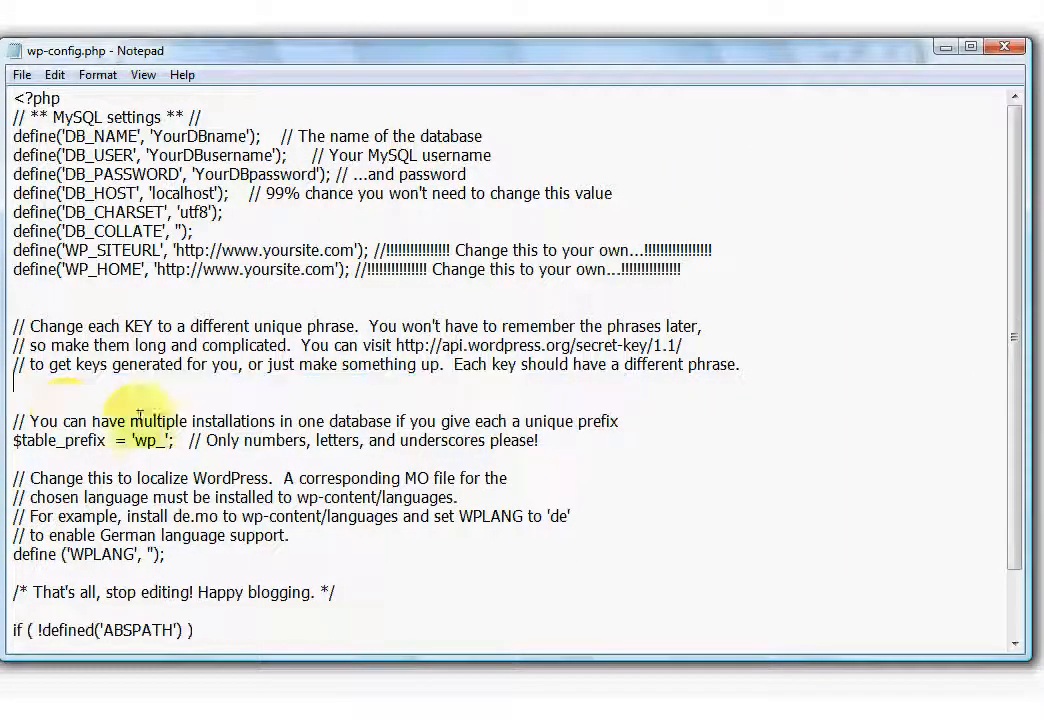
pyautogui.rightClick(33, 385)
pyautogui.click(156, 472)
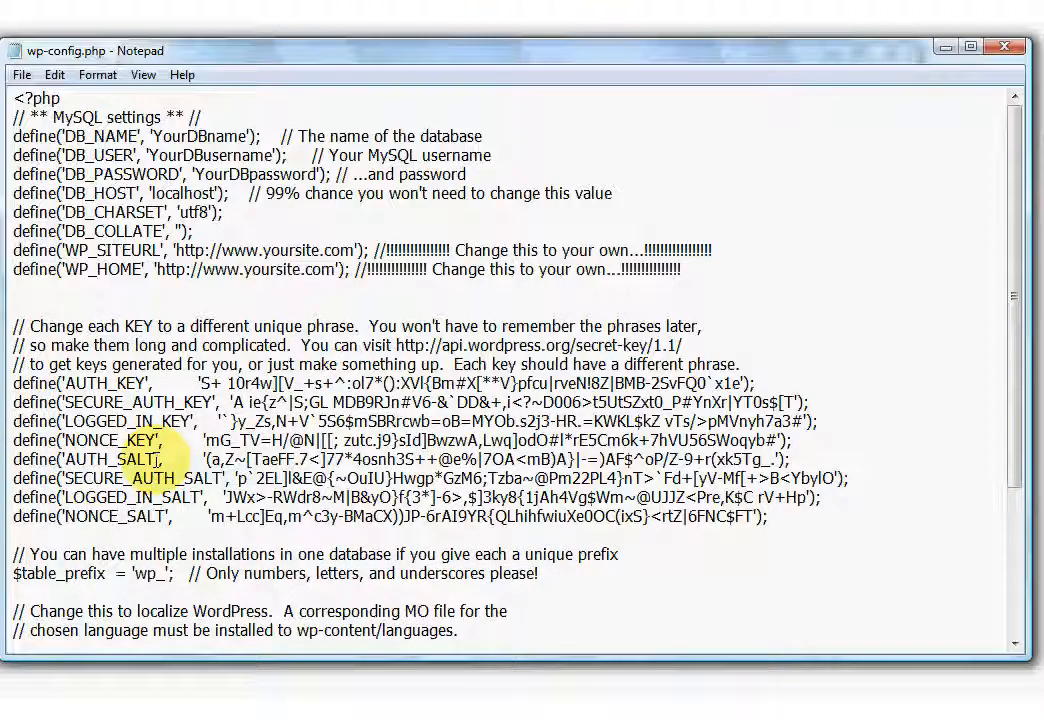
pyautogui.click(21, 74)
# Save the new keys, then replace YourDBname in DB_NAME with the real database name.
pyautogui.click(50, 142)
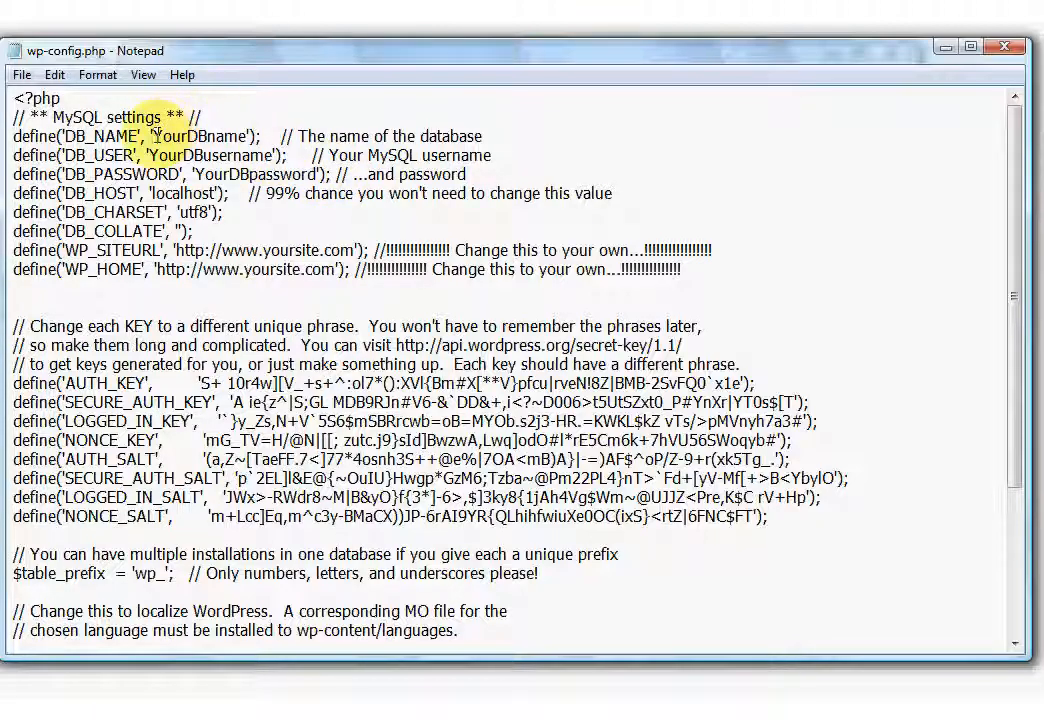
pyautogui.moveTo(153, 136); pyautogui.dragTo(243, 135)
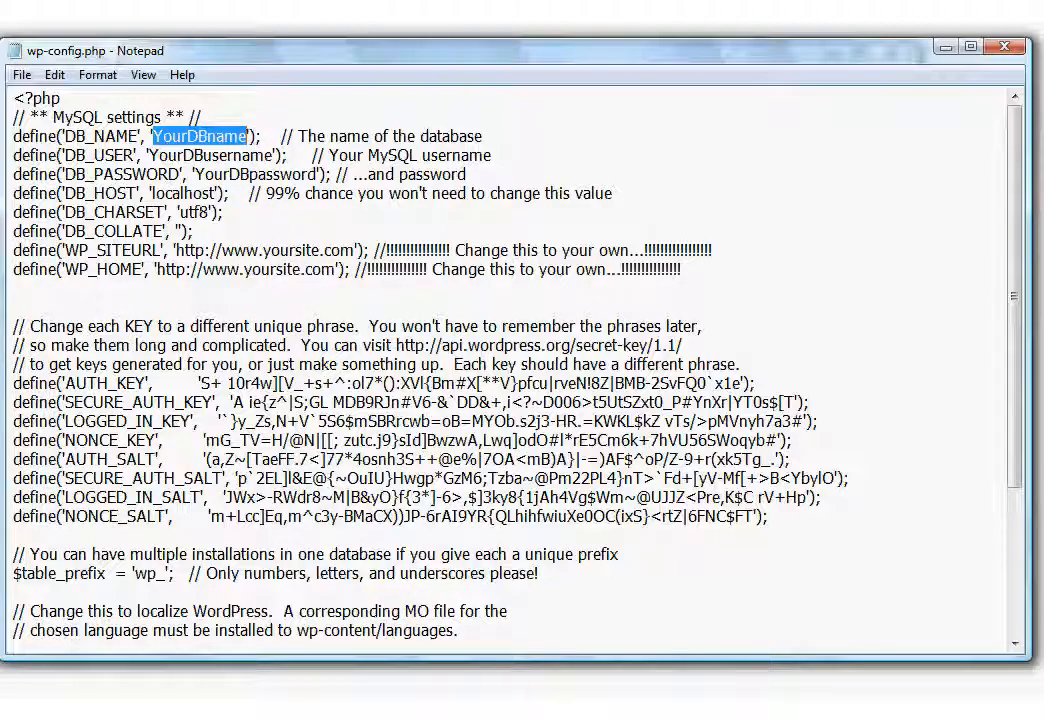
pyautogui.click(577, 712)
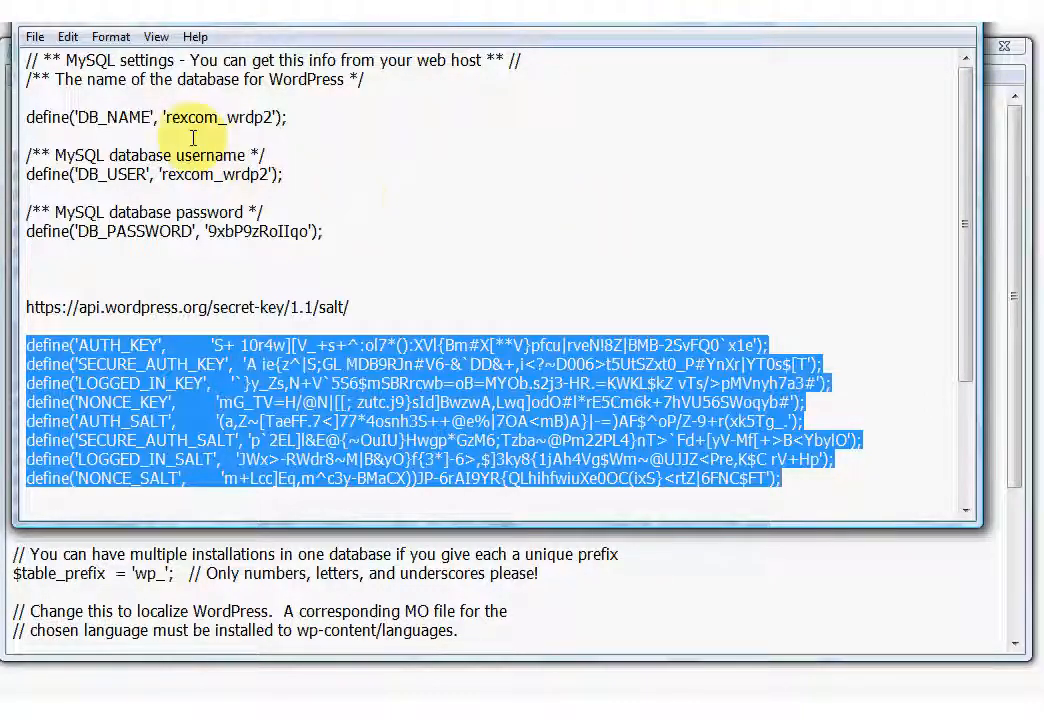
pyautogui.moveTo(166, 118); pyautogui.dragTo(278, 117)
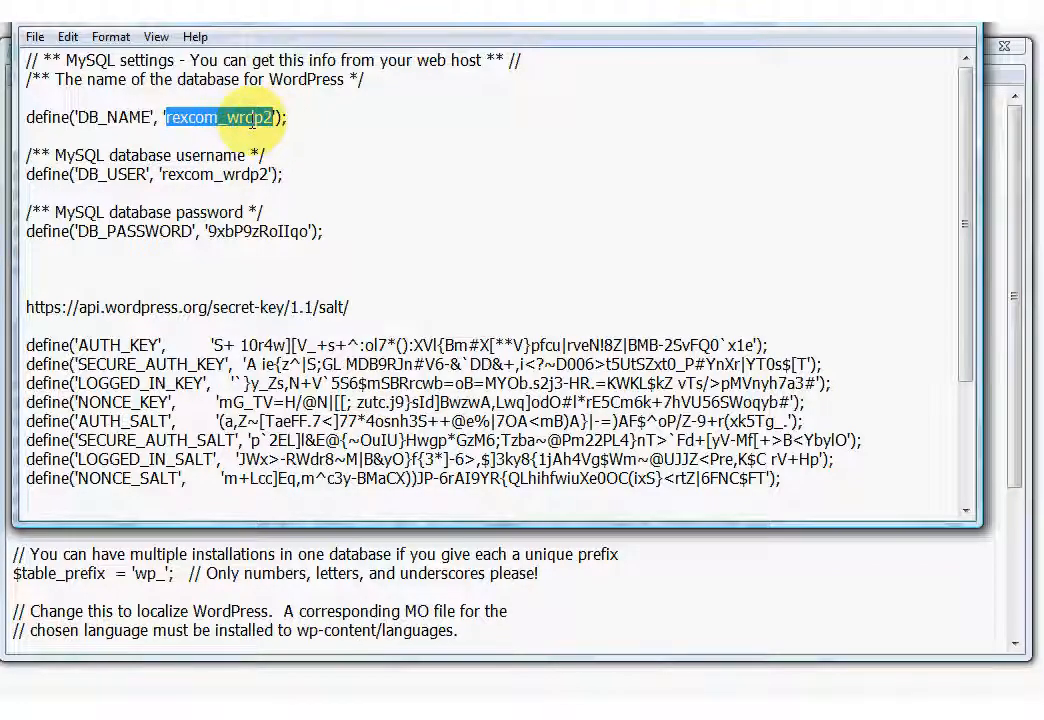
pyautogui.rightClick(238, 120)
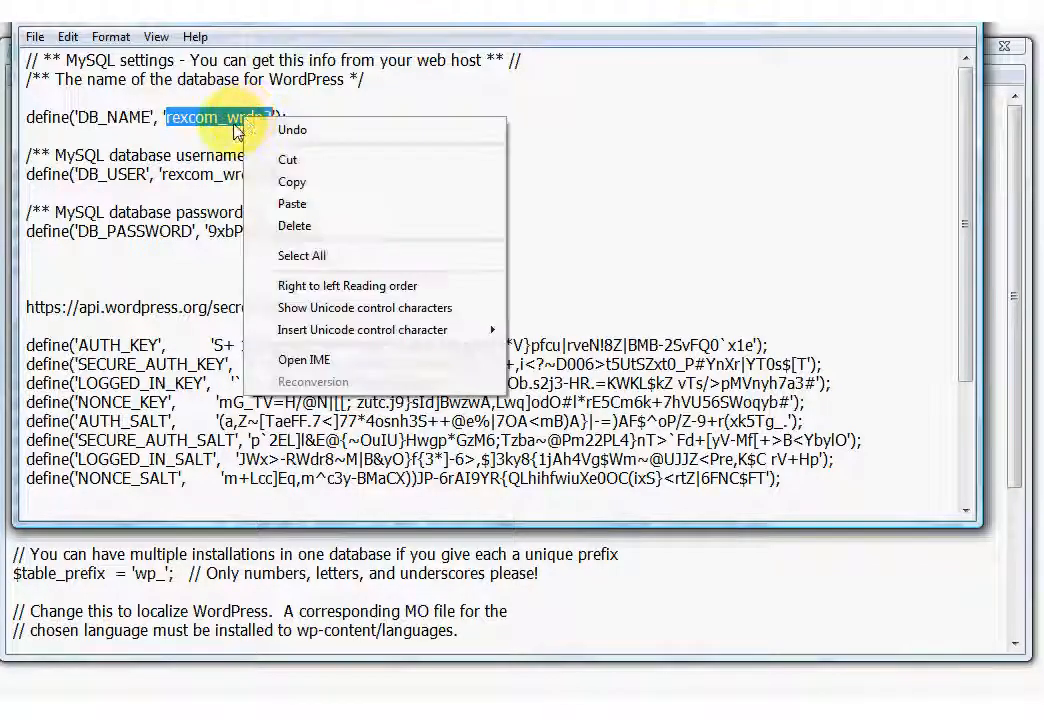
pyautogui.click(296, 183)
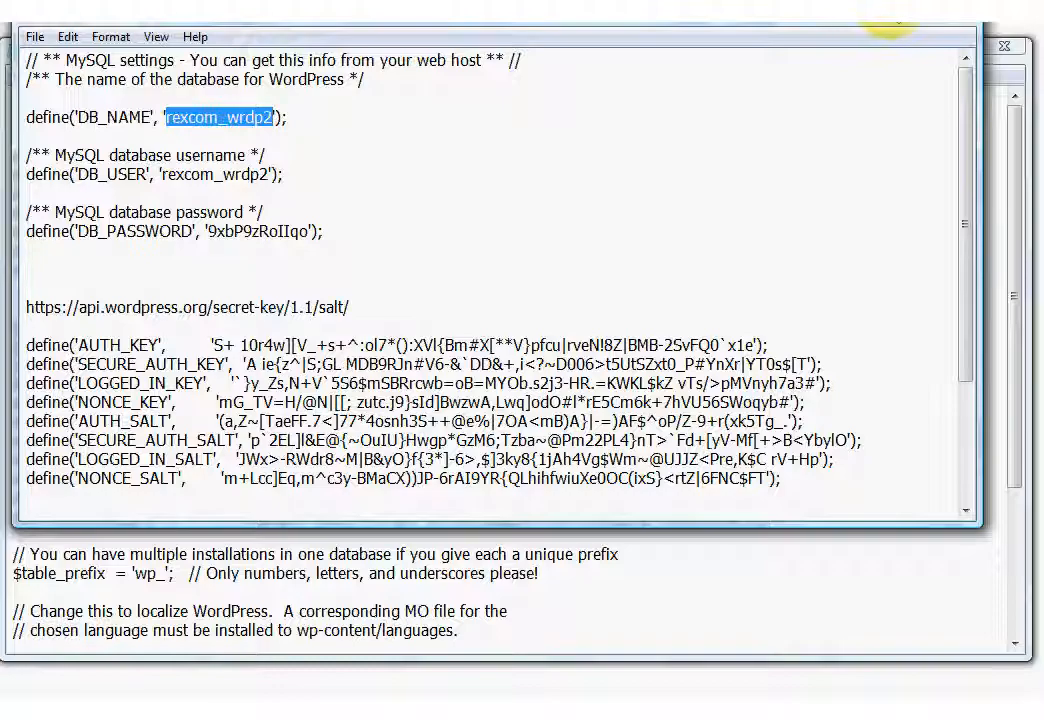
pyautogui.click(892, 8)
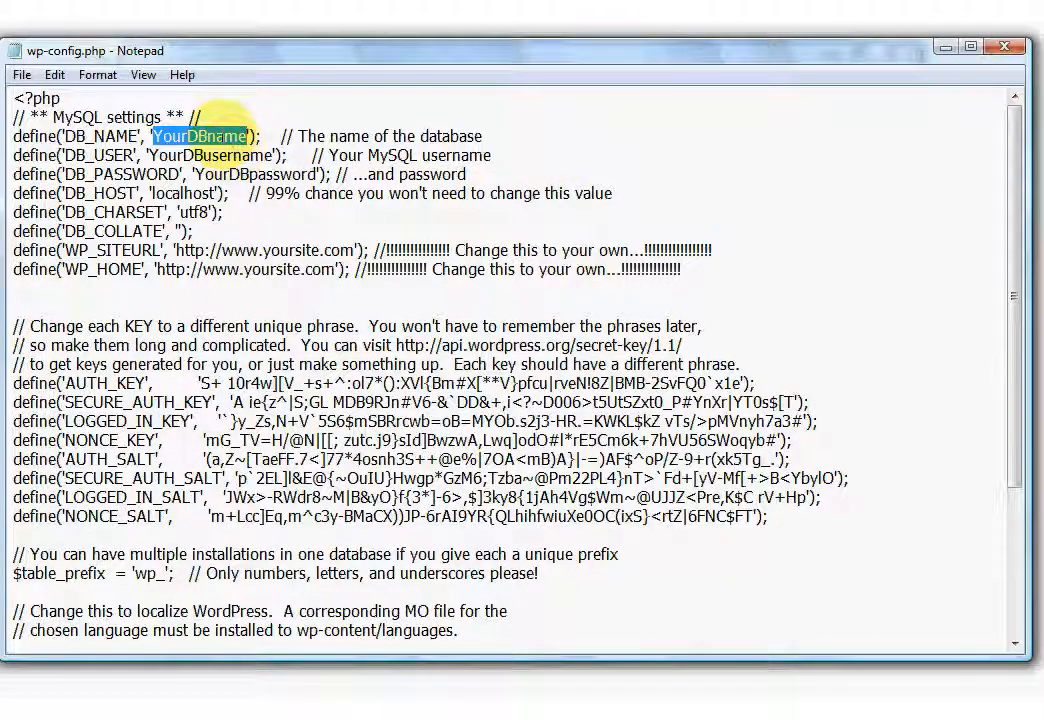
pyautogui.press('Delete')
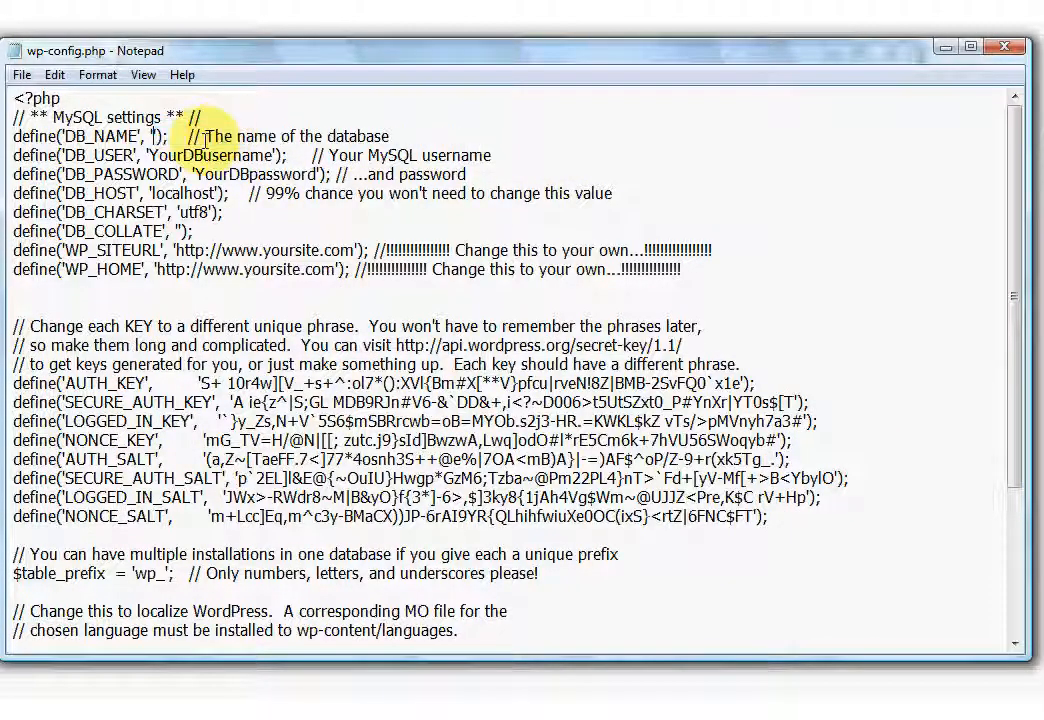
pyautogui.rightClick(152, 136)
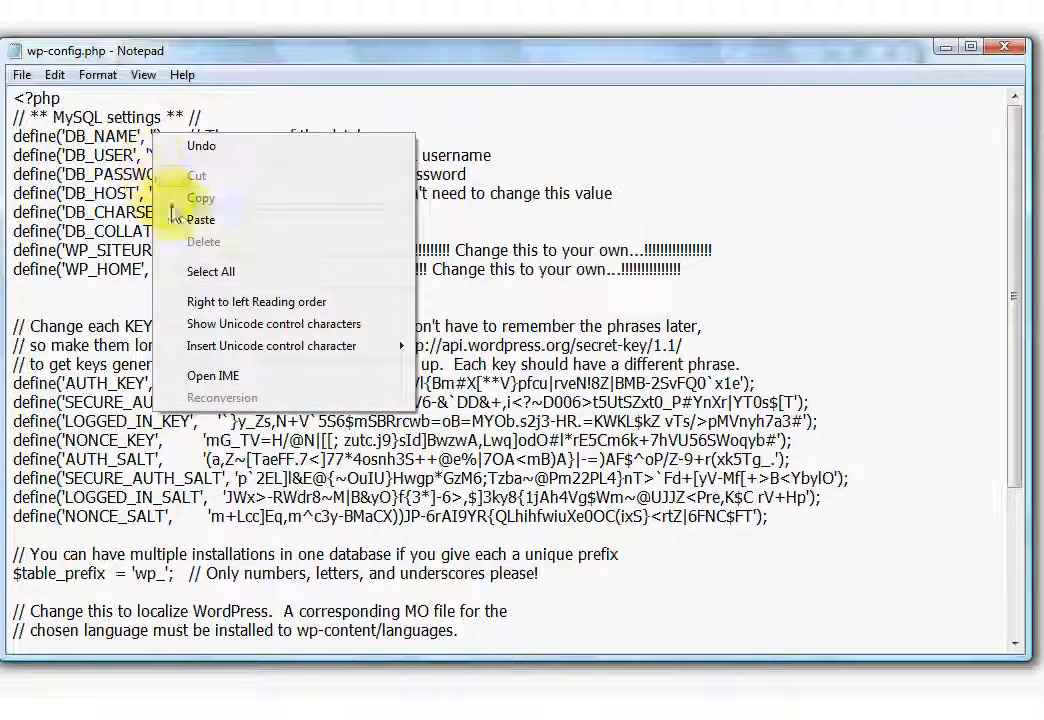
pyautogui.click(203, 218)
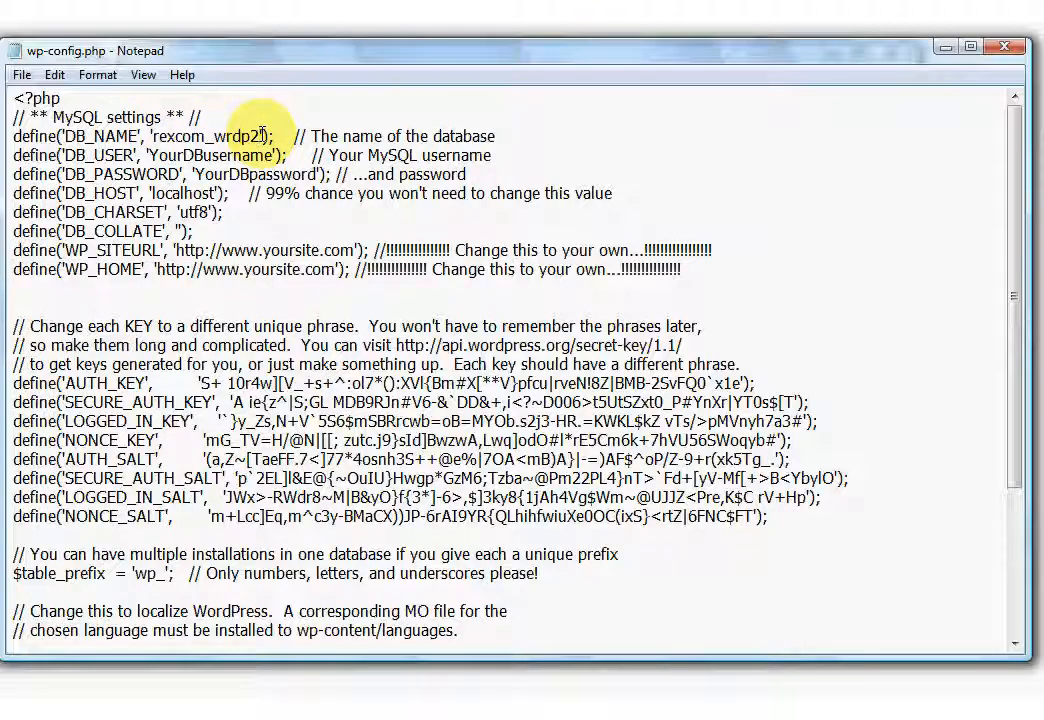
# Replace YourDBusername in DB_USER with the real database username and save the file.
pyautogui.moveTo(149, 155); pyautogui.dragTo(268, 155)
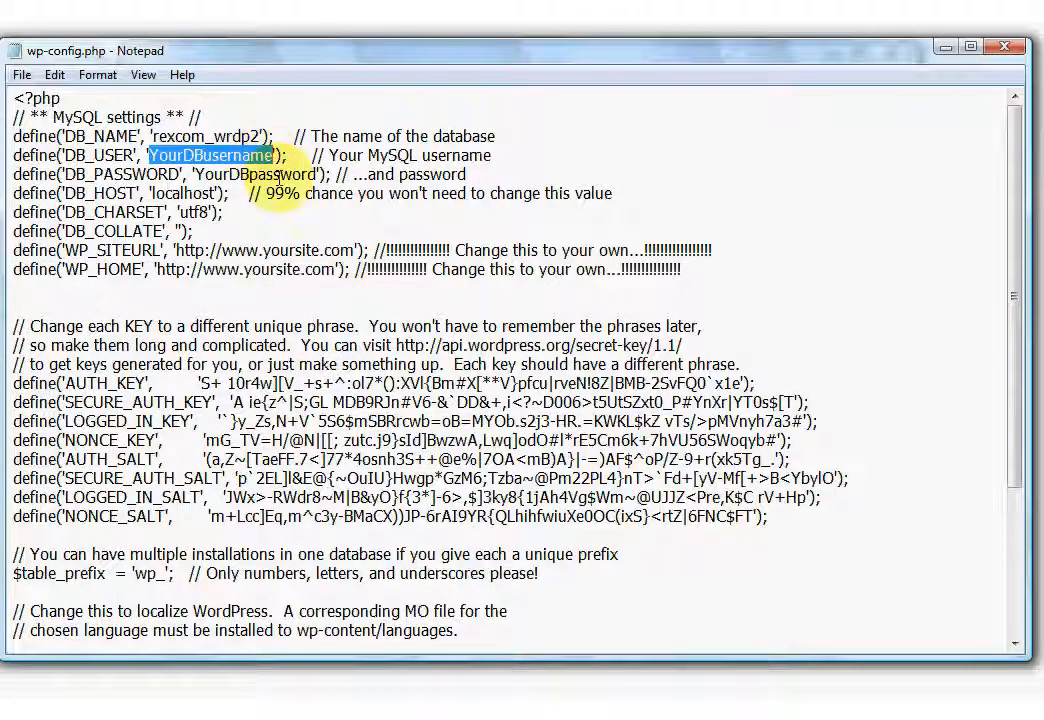
pyautogui.click(580, 712)
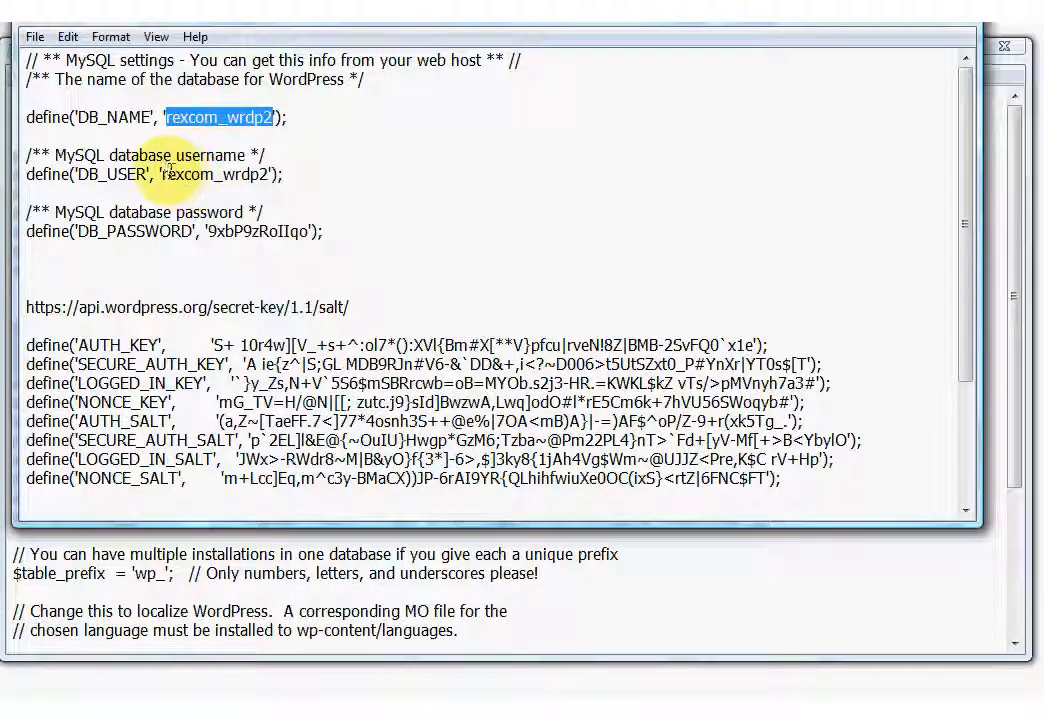
pyautogui.moveTo(162, 172); pyautogui.dragTo(262, 174)
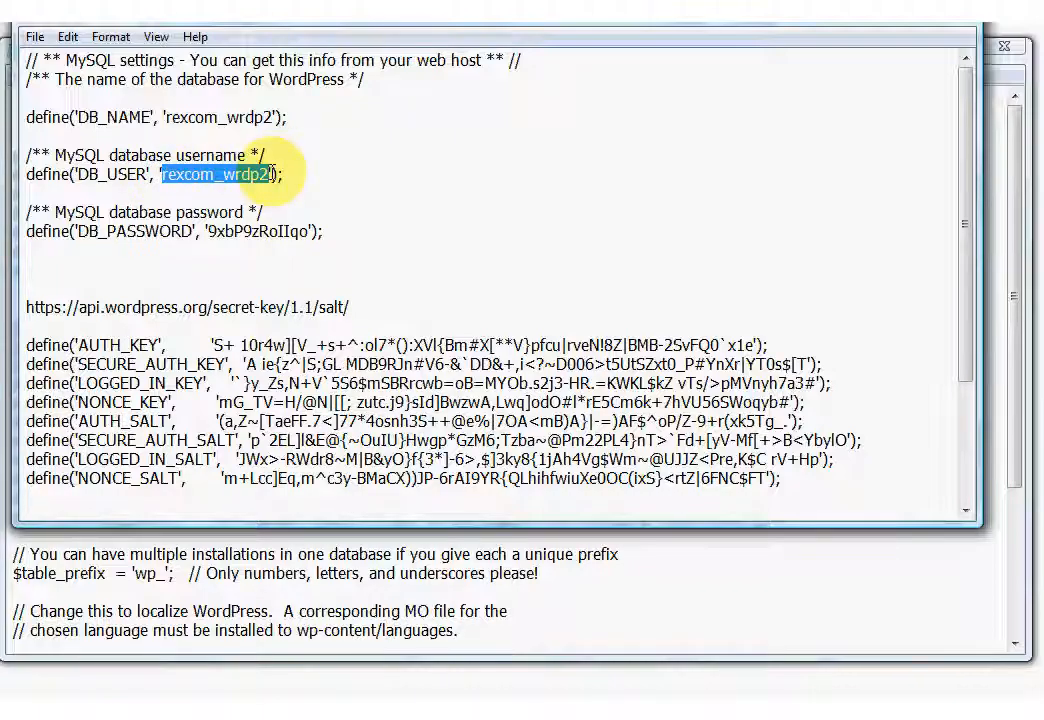
pyautogui.rightClick(228, 170)
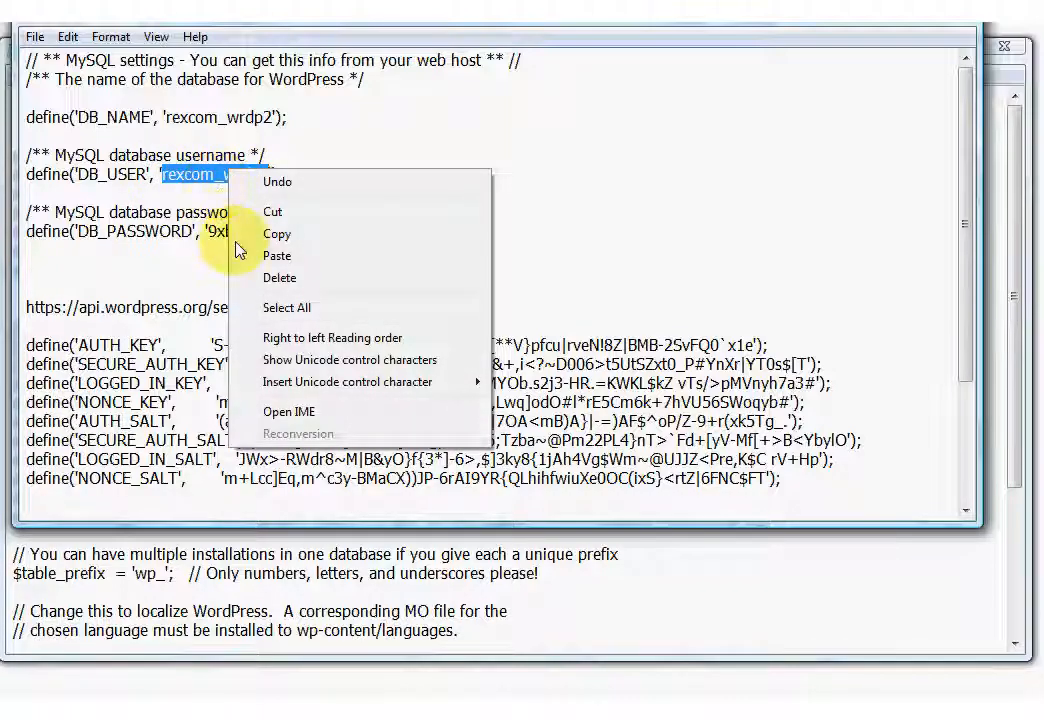
pyautogui.click(279, 235)
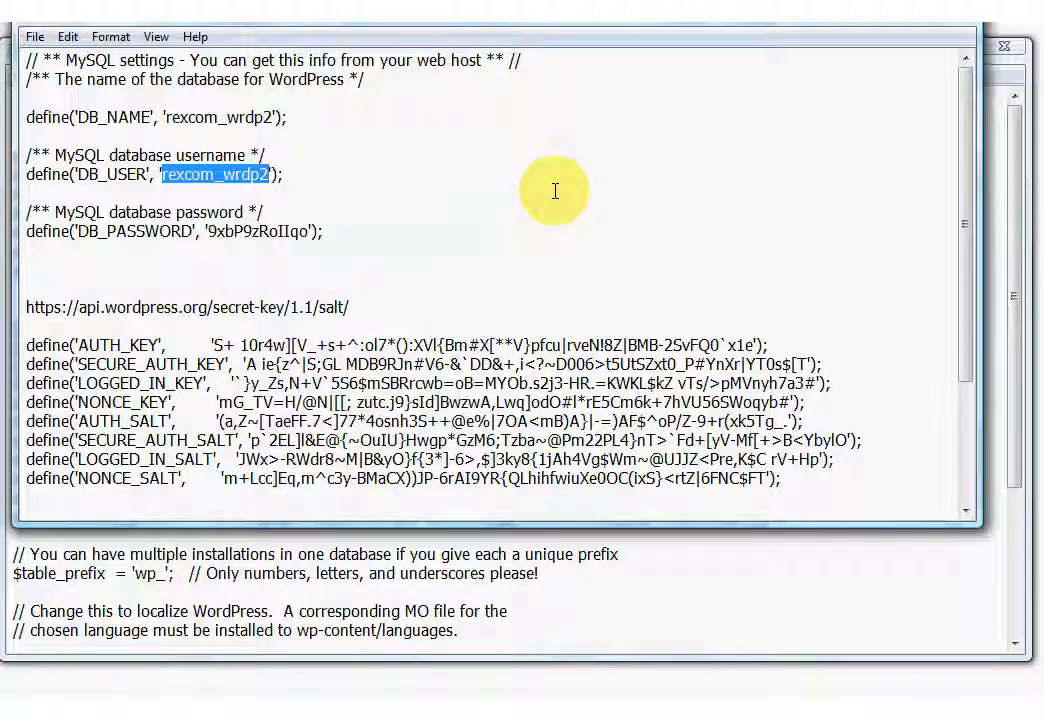
pyautogui.click(897, 12)
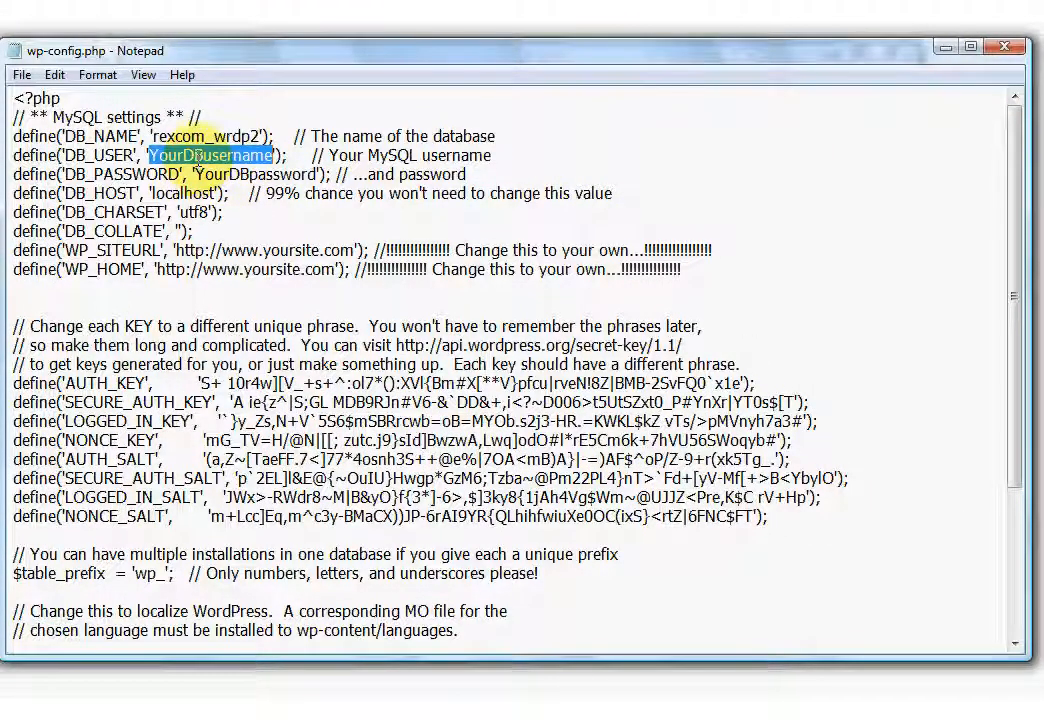
pyautogui.press('Delete')
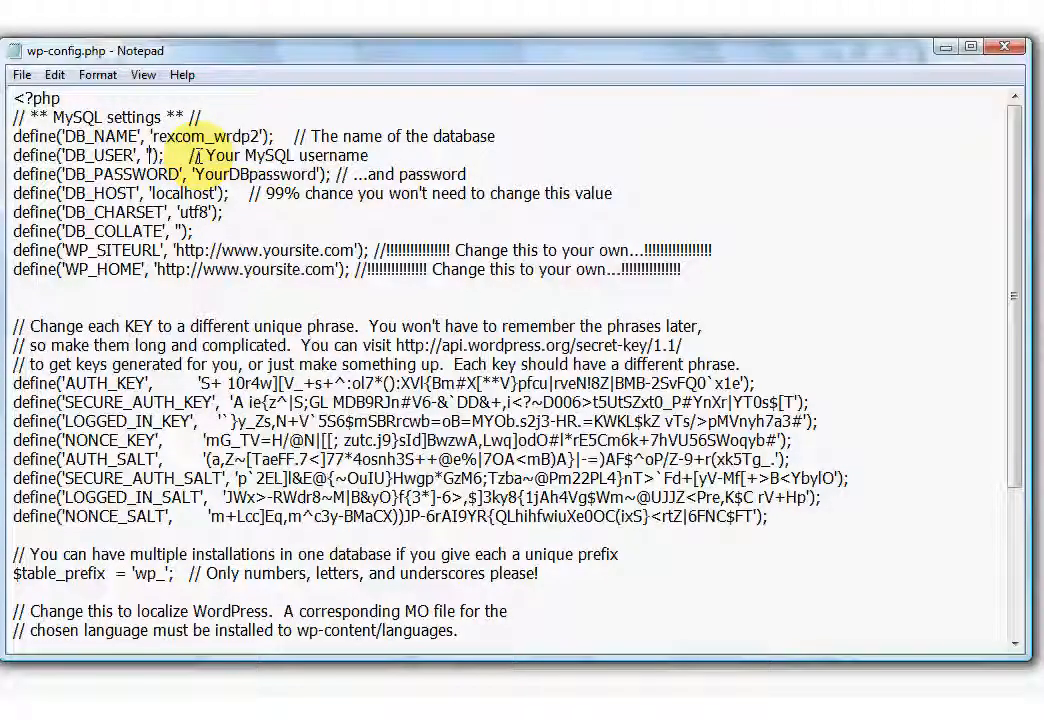
pyautogui.rightClick(180, 156)
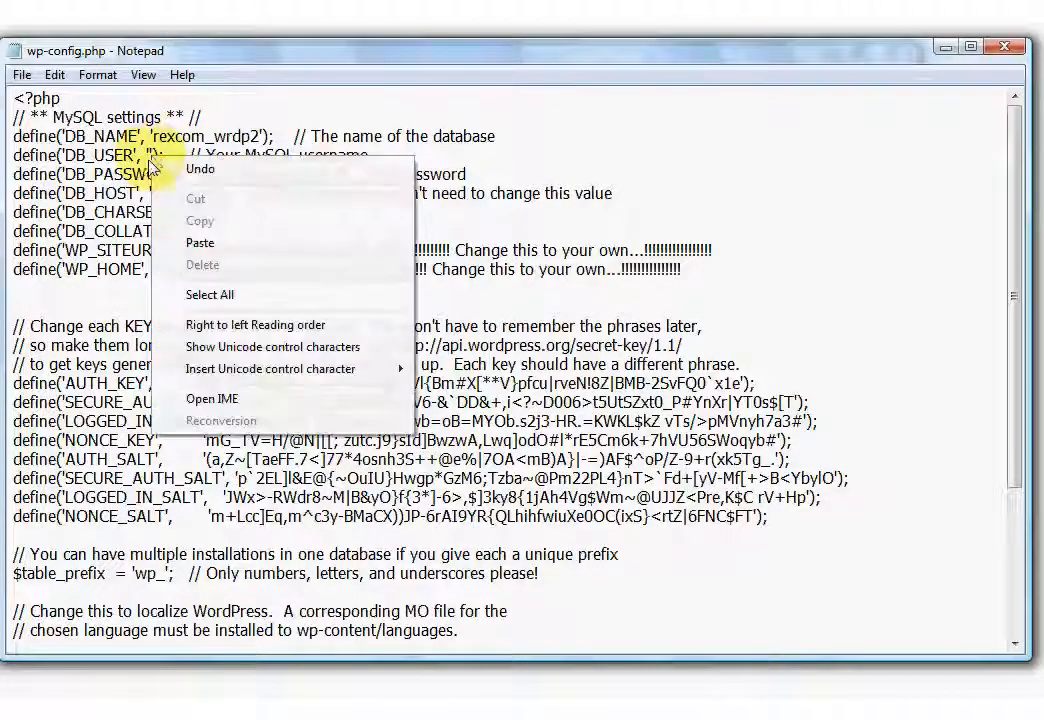
pyautogui.click(201, 241)
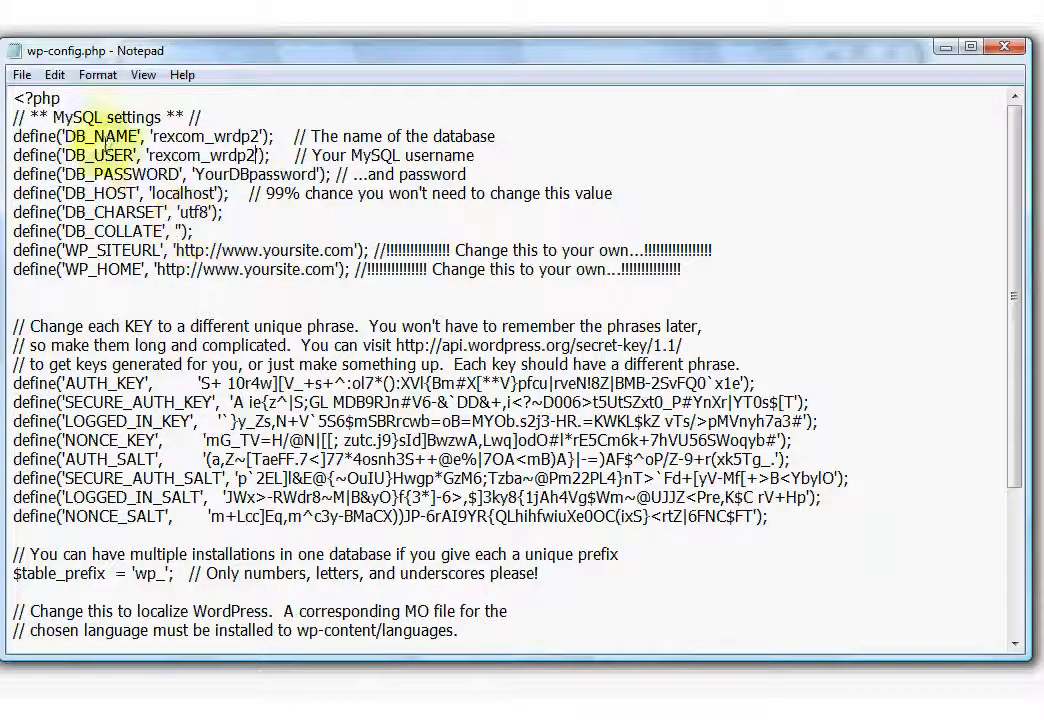
pyautogui.click(22, 76)
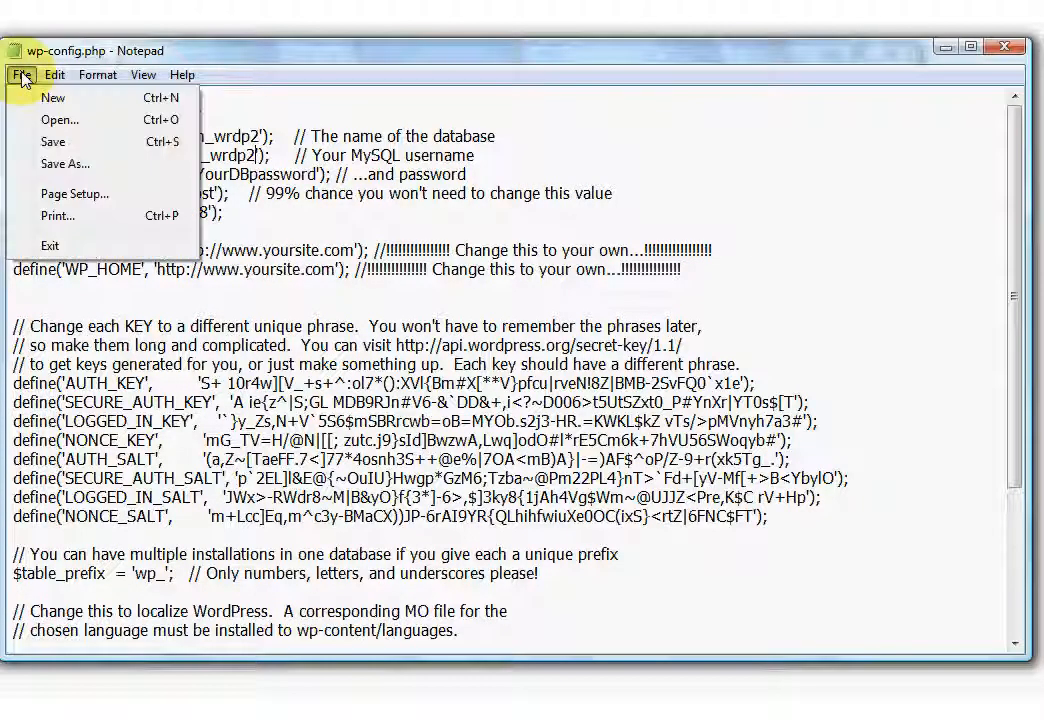
pyautogui.click(50, 143)
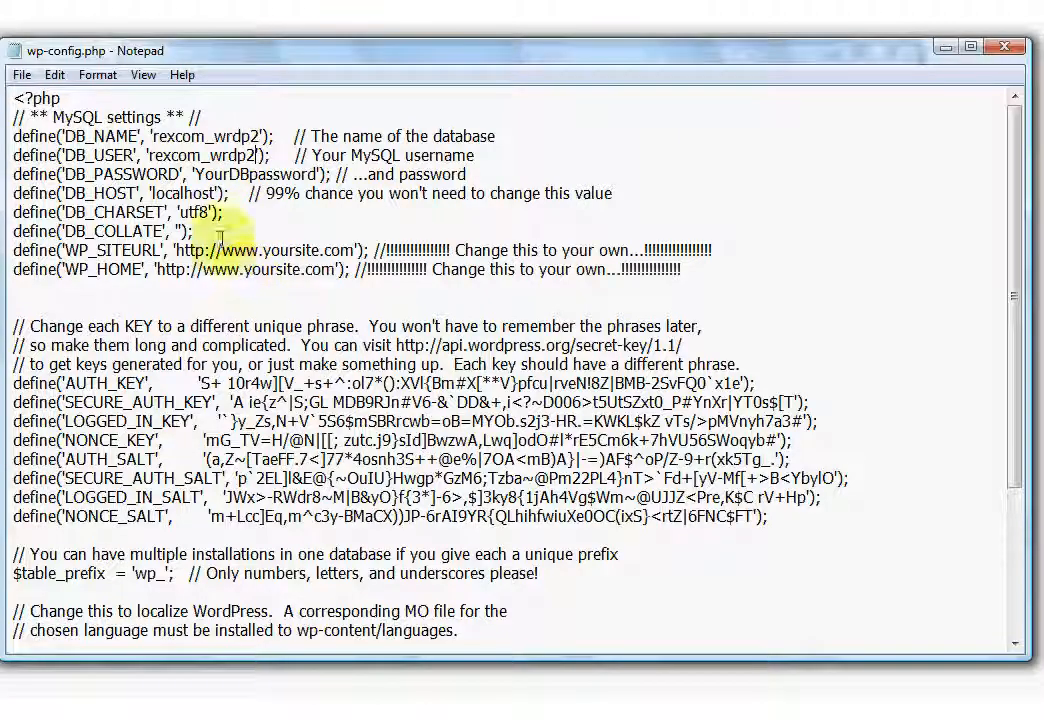
# Replace YourDBpassword in DB_PASSWORD with the real password from the notes, then save.
pyautogui.moveTo(195, 174); pyautogui.dragTo(312, 173)
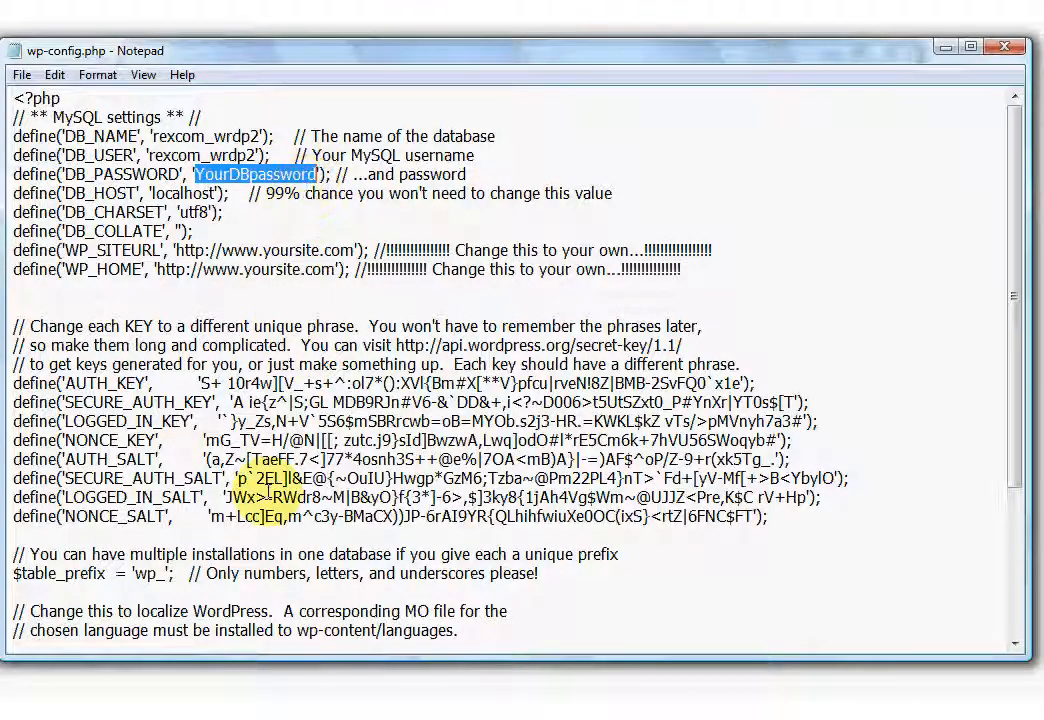
pyautogui.click(428, 714)
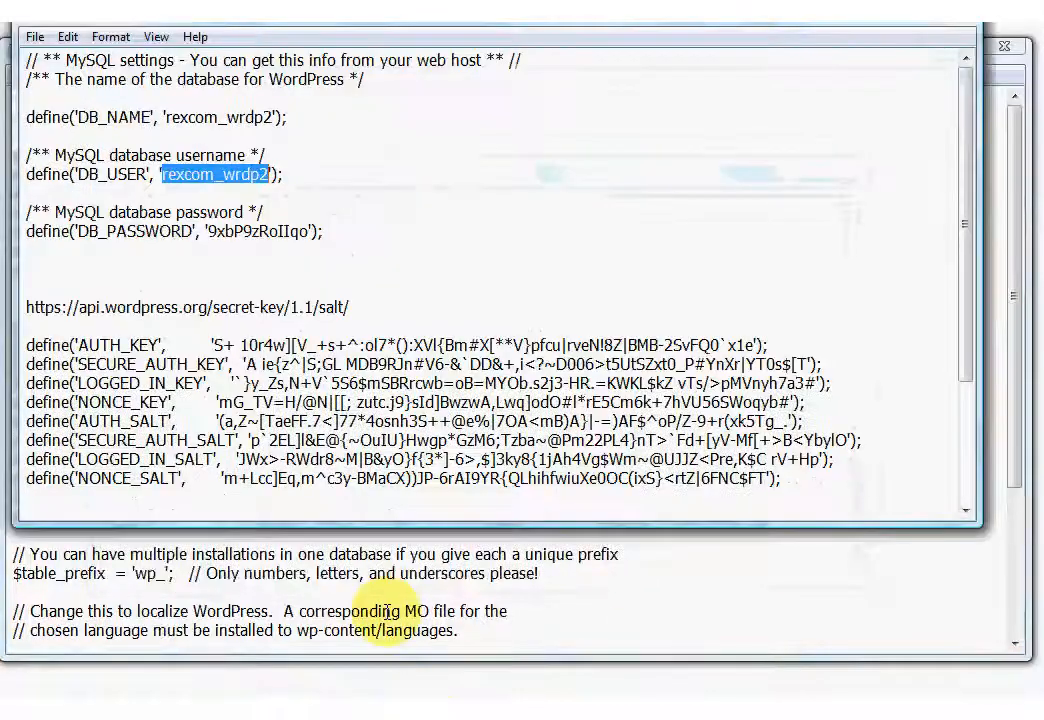
pyautogui.moveTo(206, 231); pyautogui.dragTo(225, 231)
pyautogui.moveTo(270, 231); pyautogui.dragTo(300, 231)
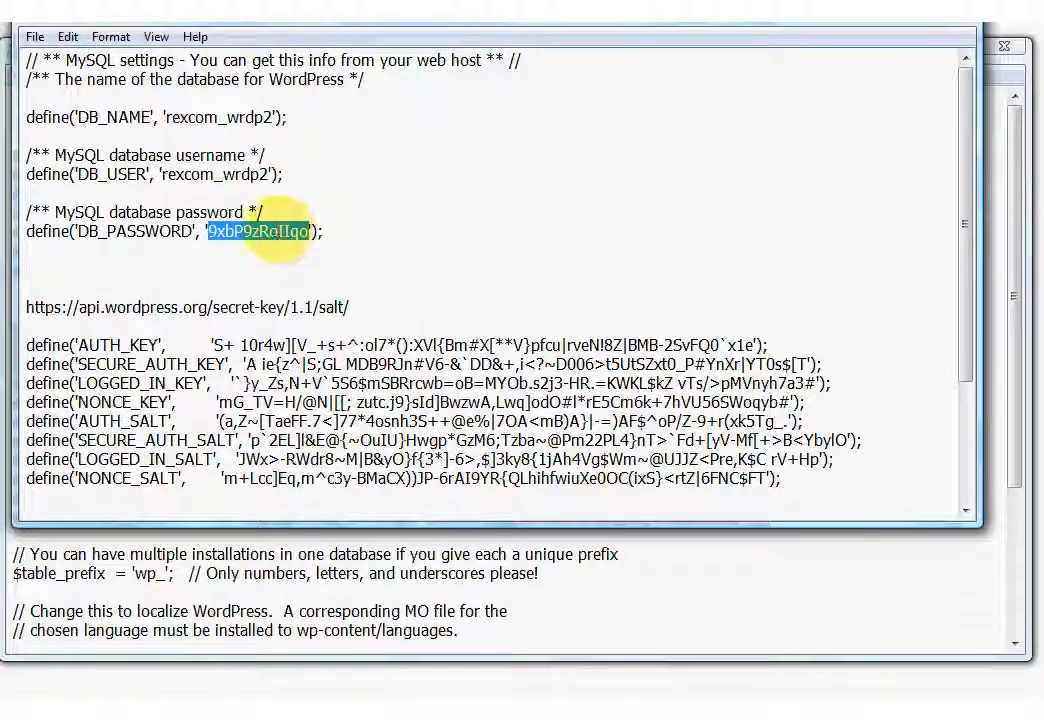
pyautogui.rightClick(279, 232)
pyautogui.click(300, 294)
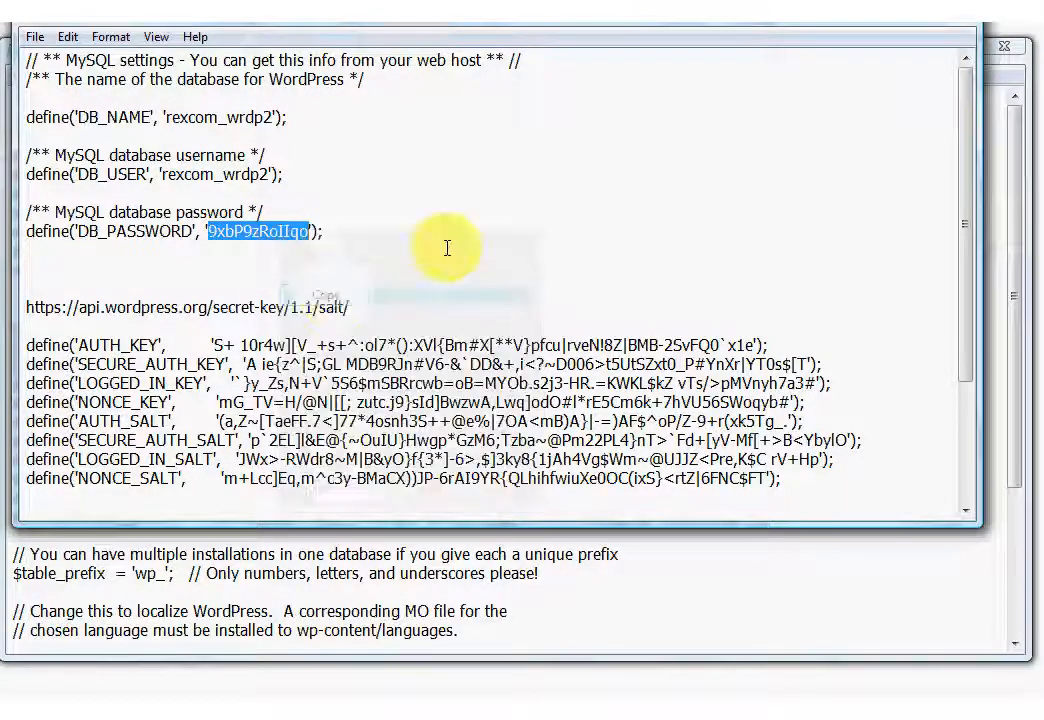
pyautogui.click(894, 14)
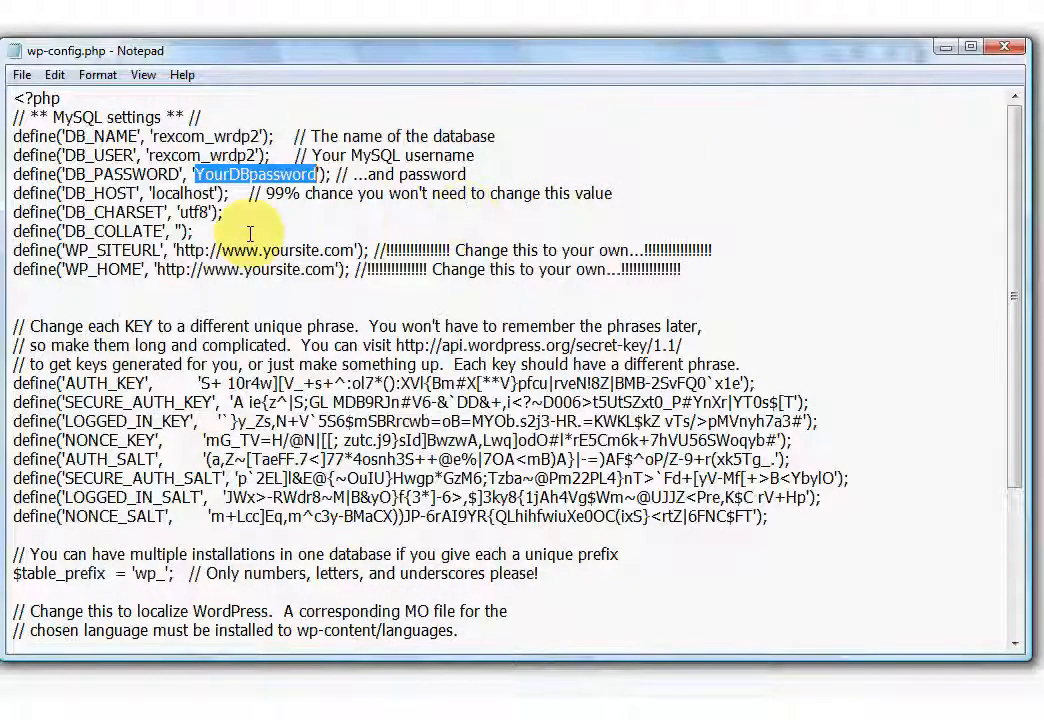
pyautogui.rightClick(221, 176)
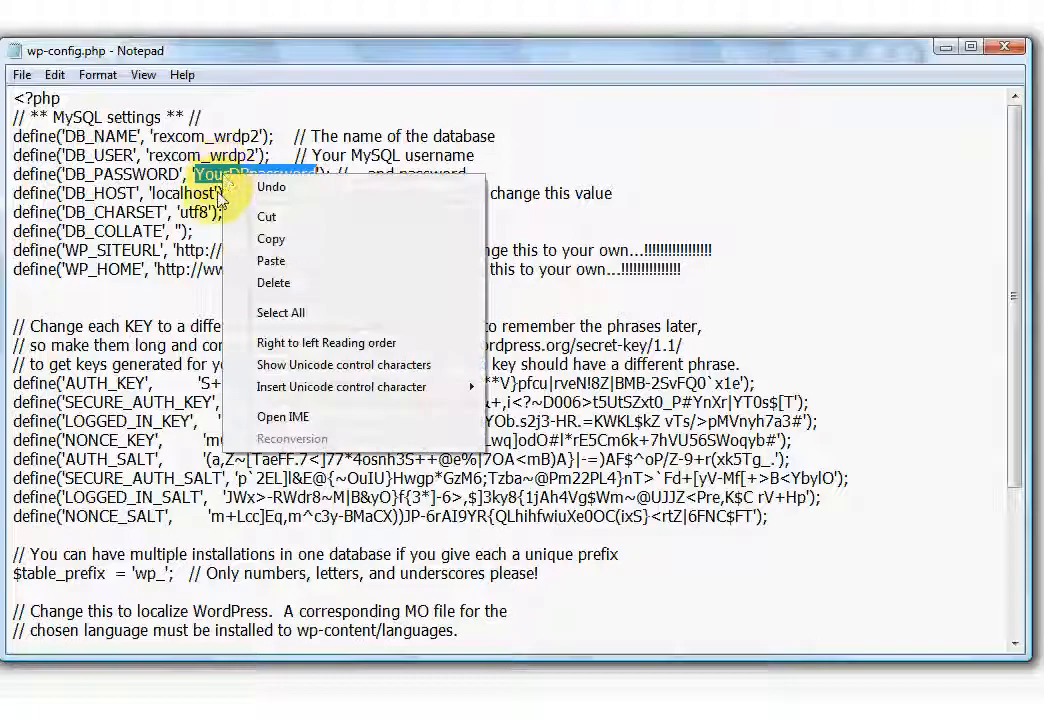
pyautogui.click(270, 261)
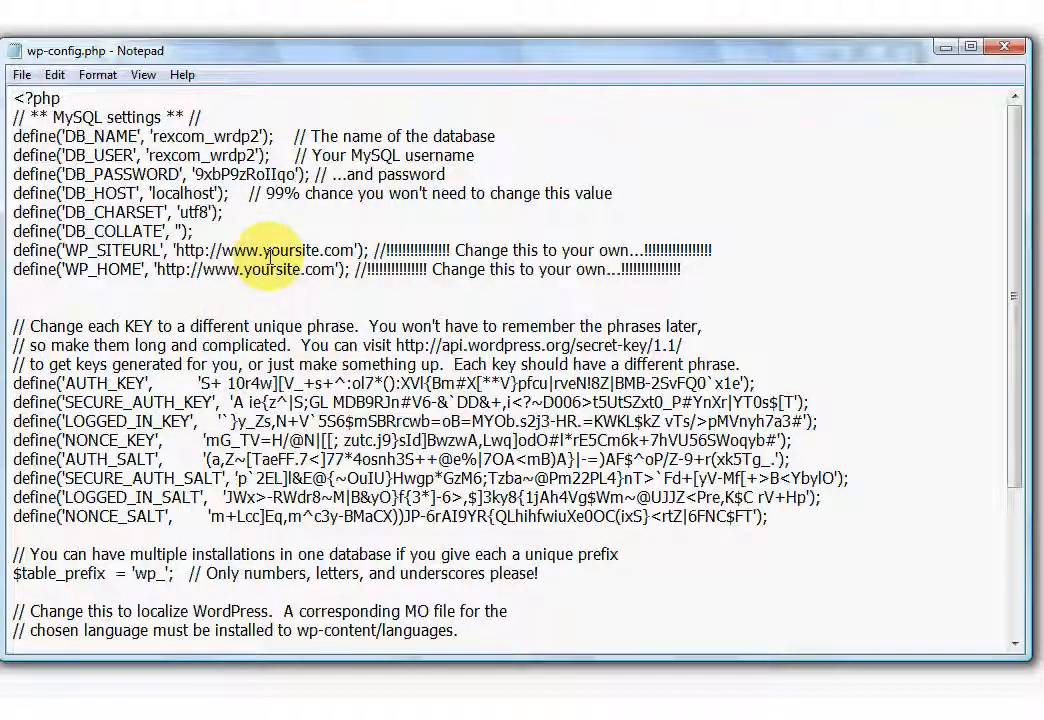
pyautogui.click(21, 76)
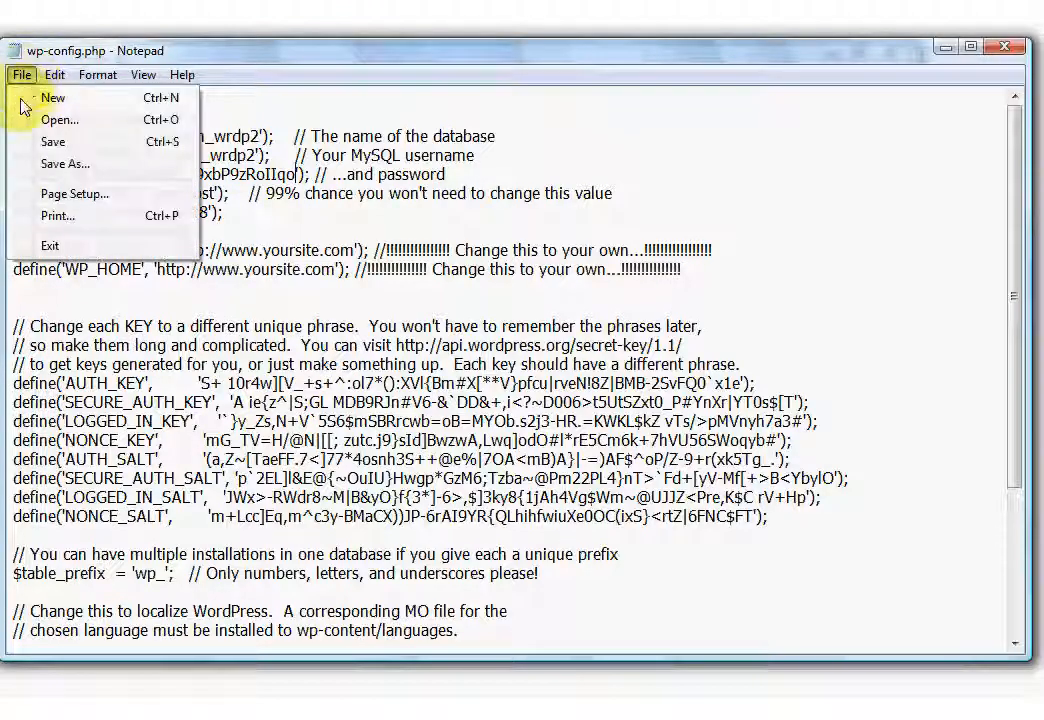
pyautogui.click(54, 143)
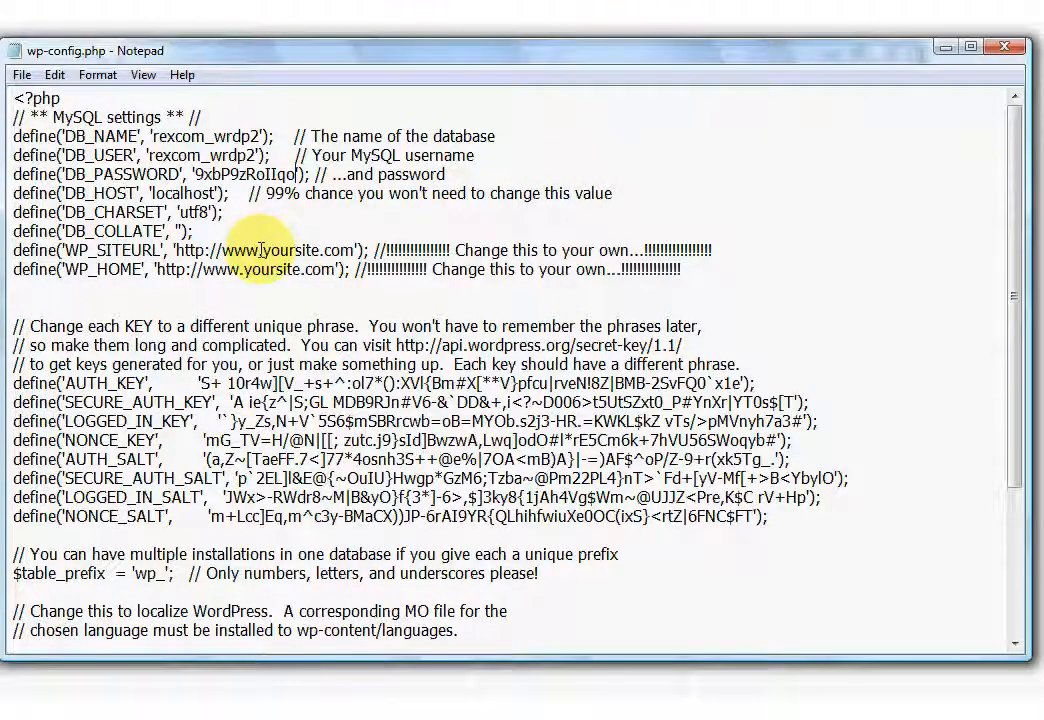
# Replace yoursite.com in WP_SITEURL with Rex5.com/test3.
pyautogui.moveTo(263, 250); pyautogui.dragTo(333, 250)
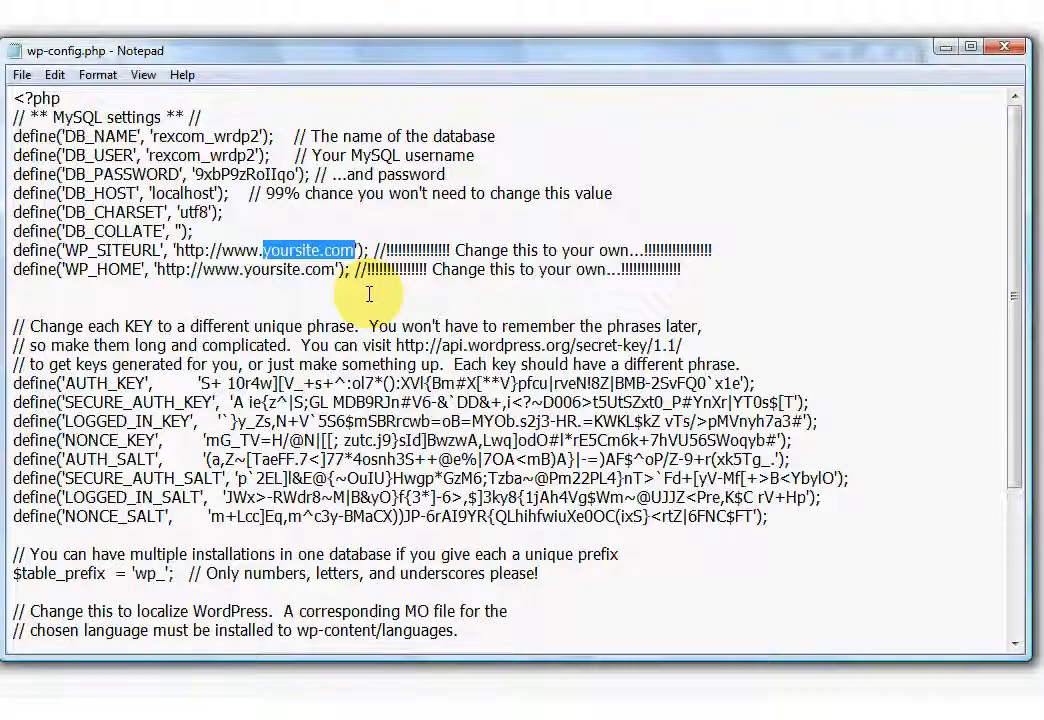
pyautogui.press('Delete')
pyautogui.write('Rex5')
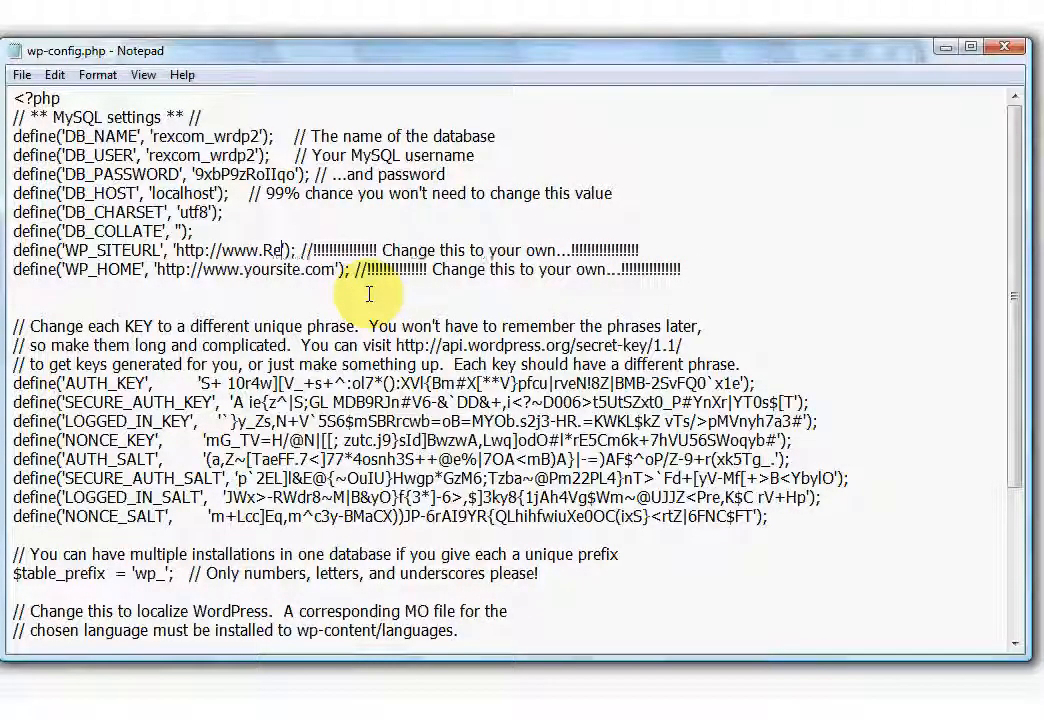
pyautogui.write('.com')
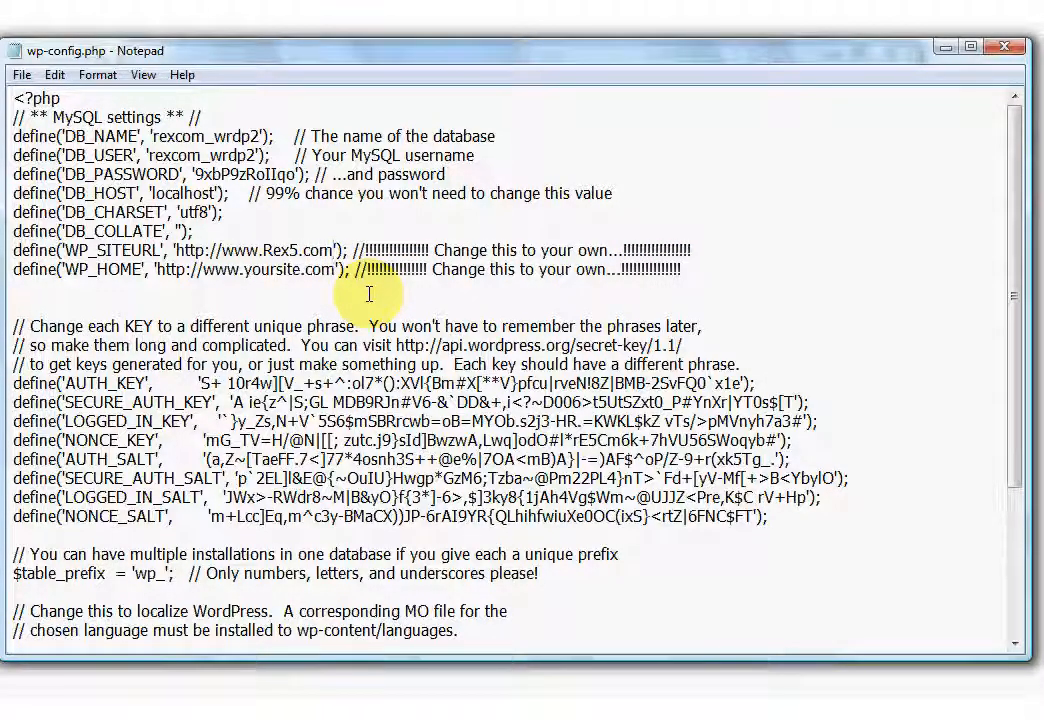
pyautogui.write('/')
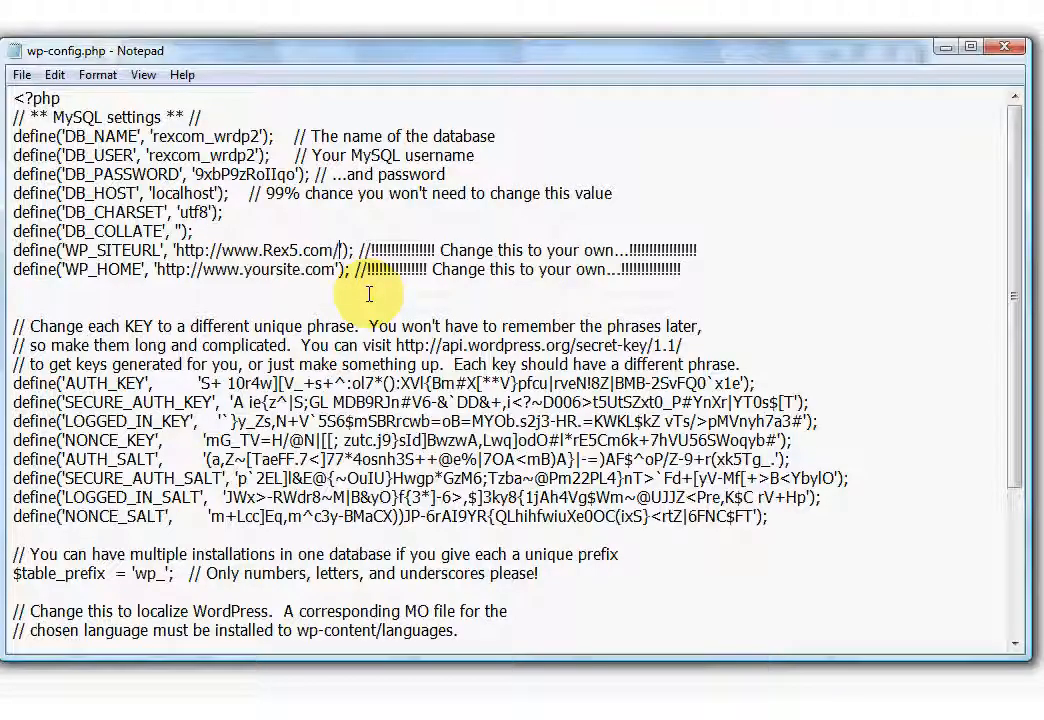
pyautogui.write('test')
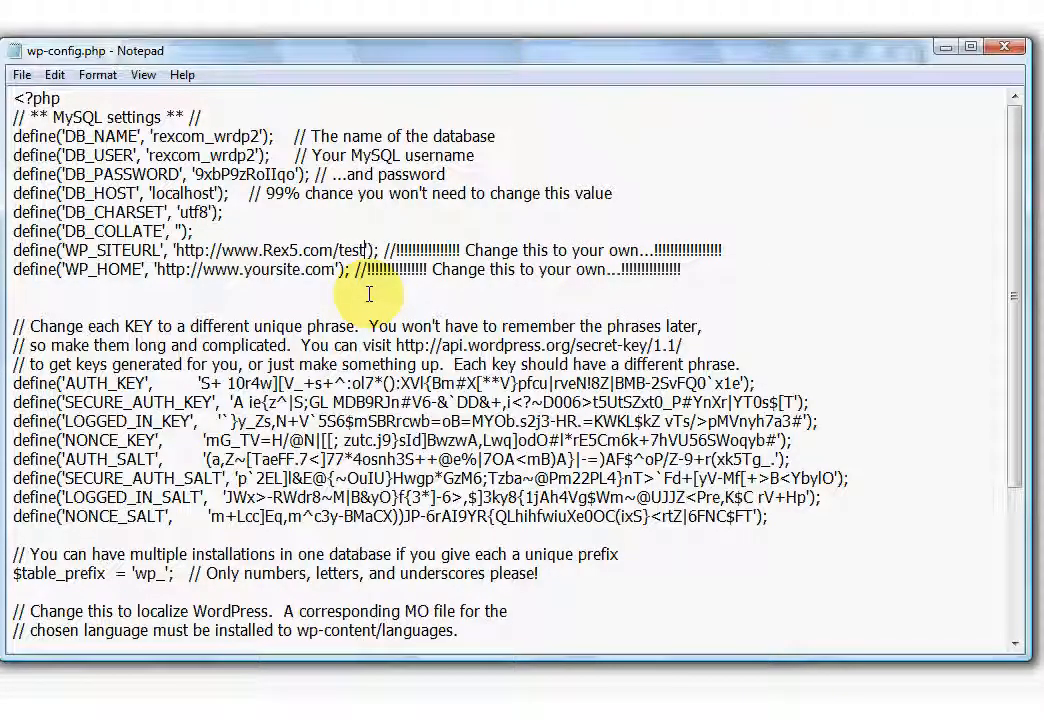
pyautogui.write('3')
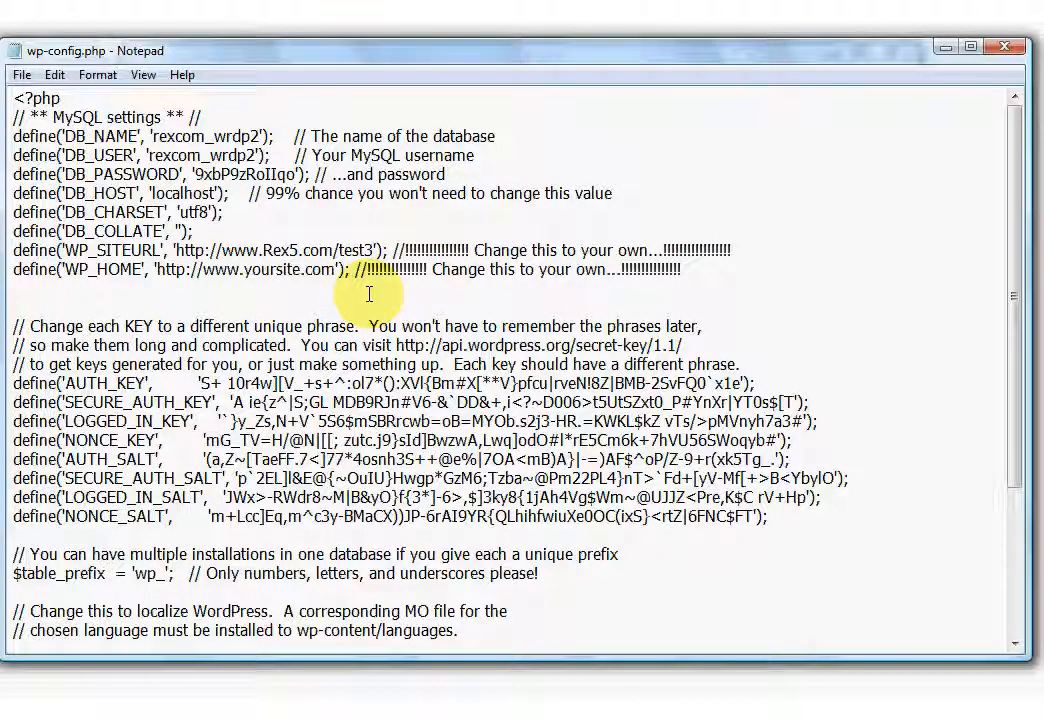
# Replace yoursite.com in WP_HOME with Rex5.com/test3 and save wp-config.php.
pyautogui.moveTo(245, 270); pyautogui.dragTo(335, 269)
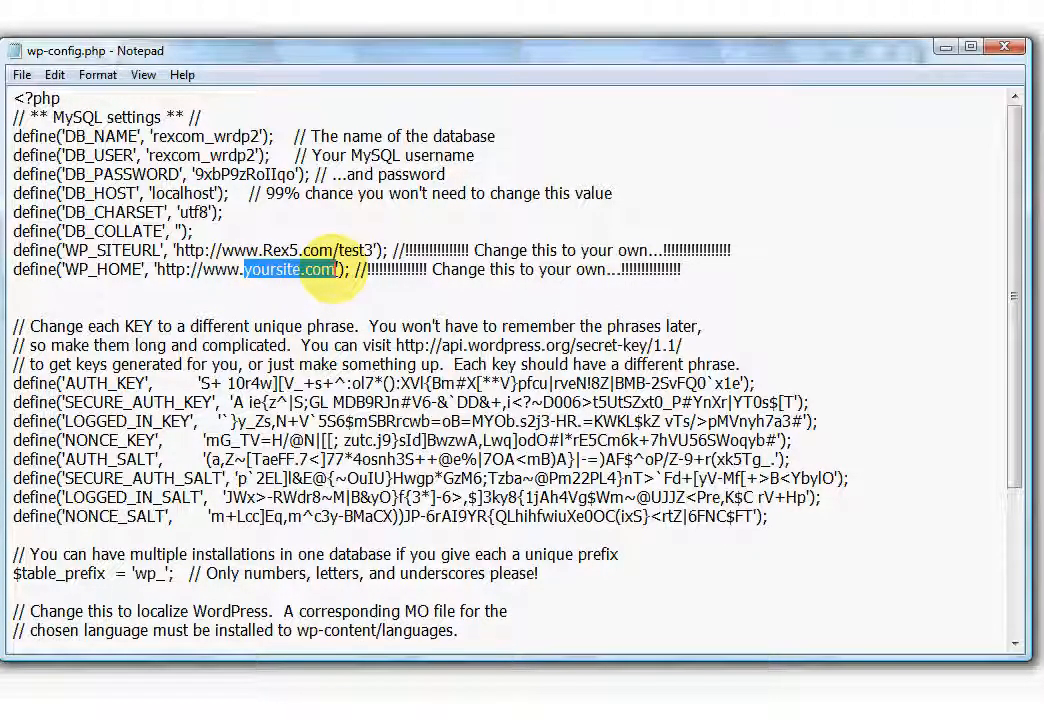
pyautogui.write('Rex')
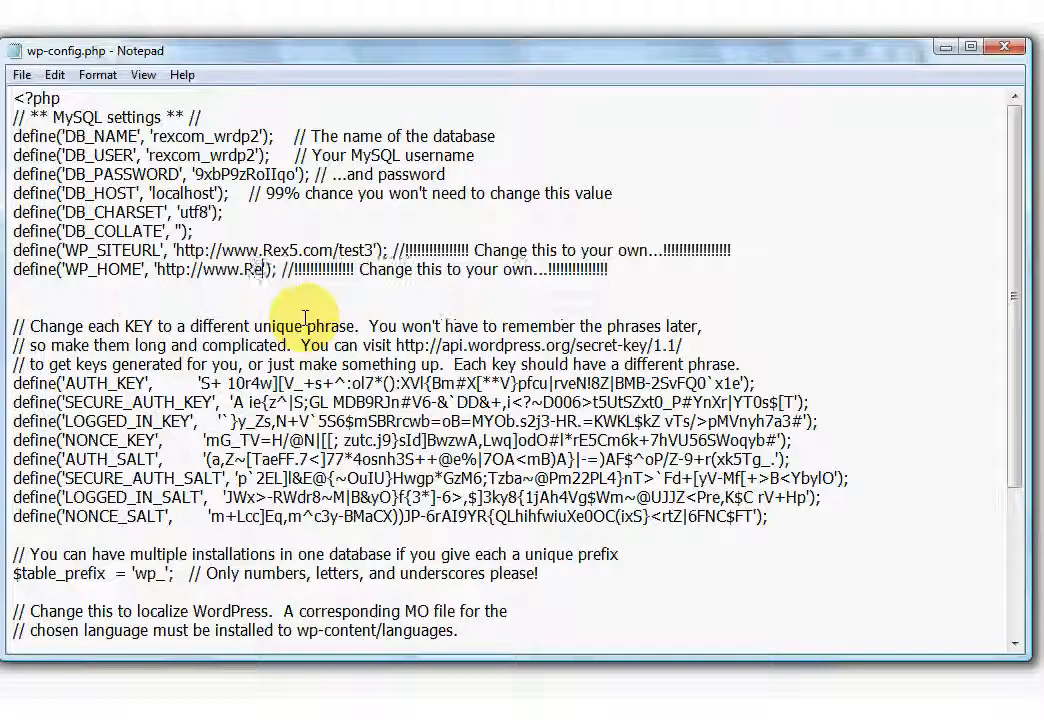
pyautogui.write('5.c')
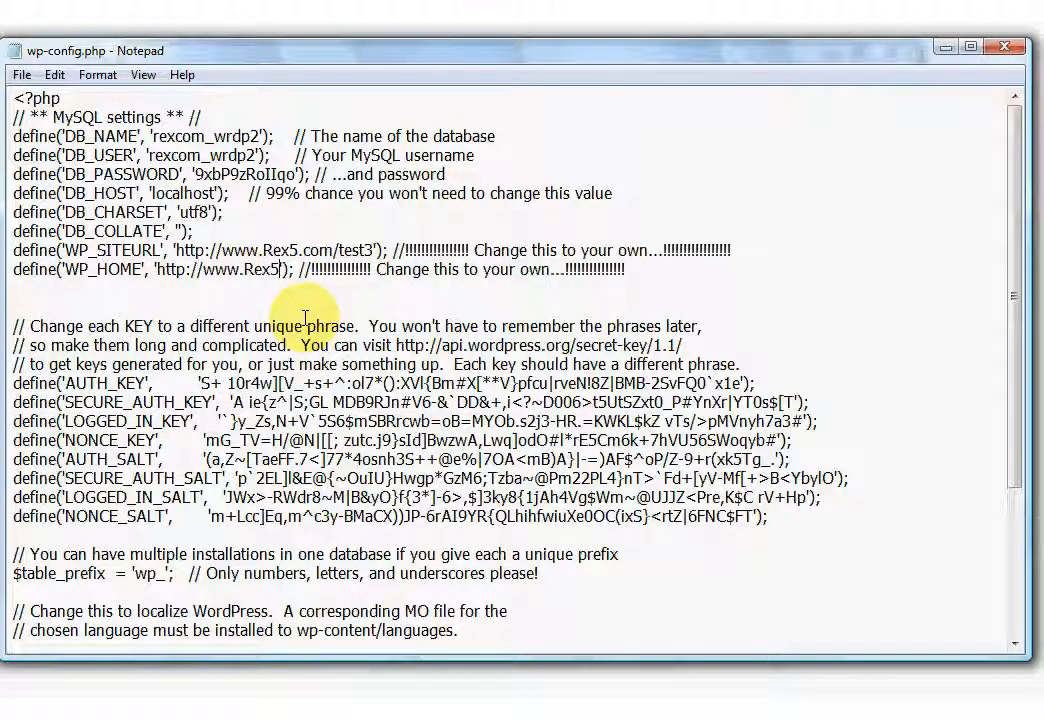
pyautogui.write('om/')
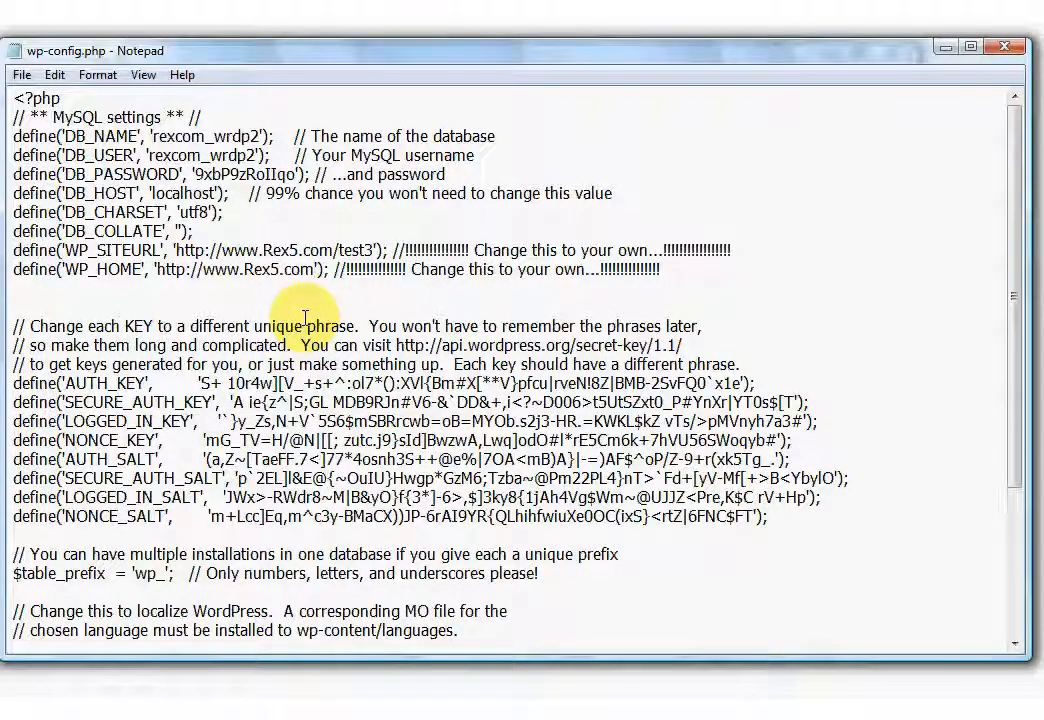
pyautogui.write('test')
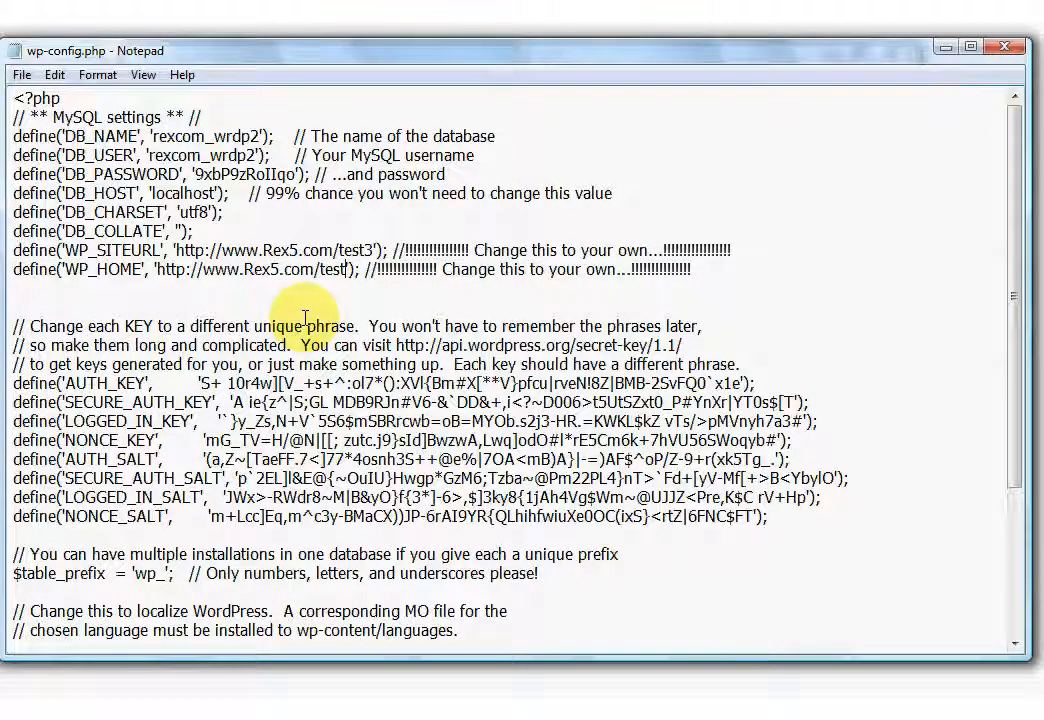
pyautogui.write('3')
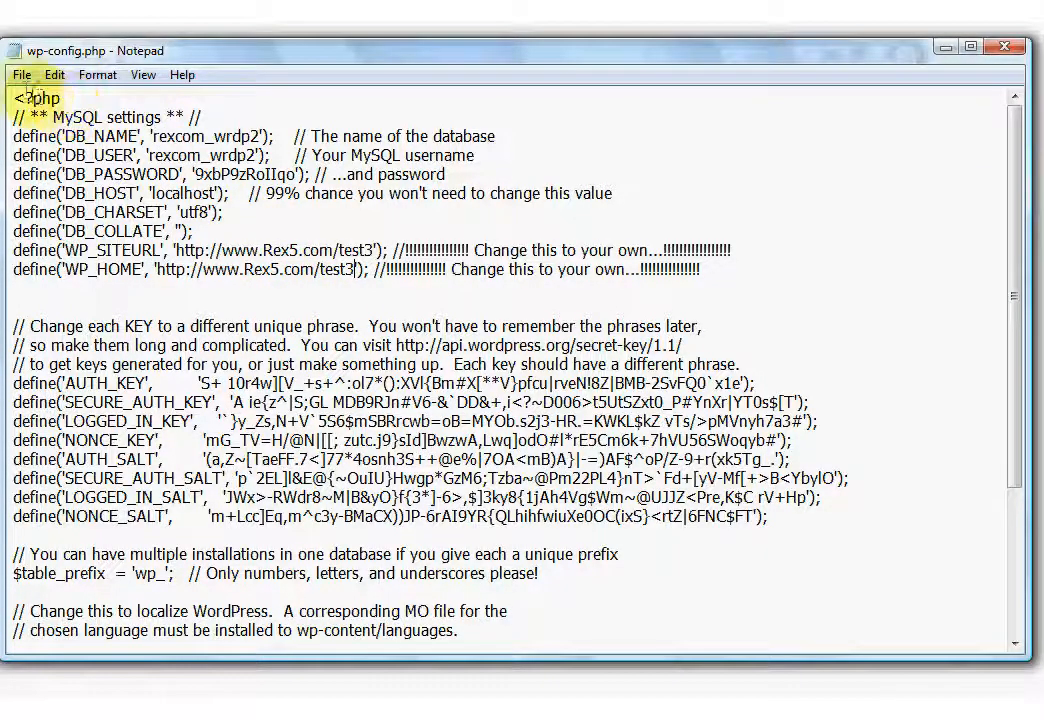
pyautogui.click(21, 76)
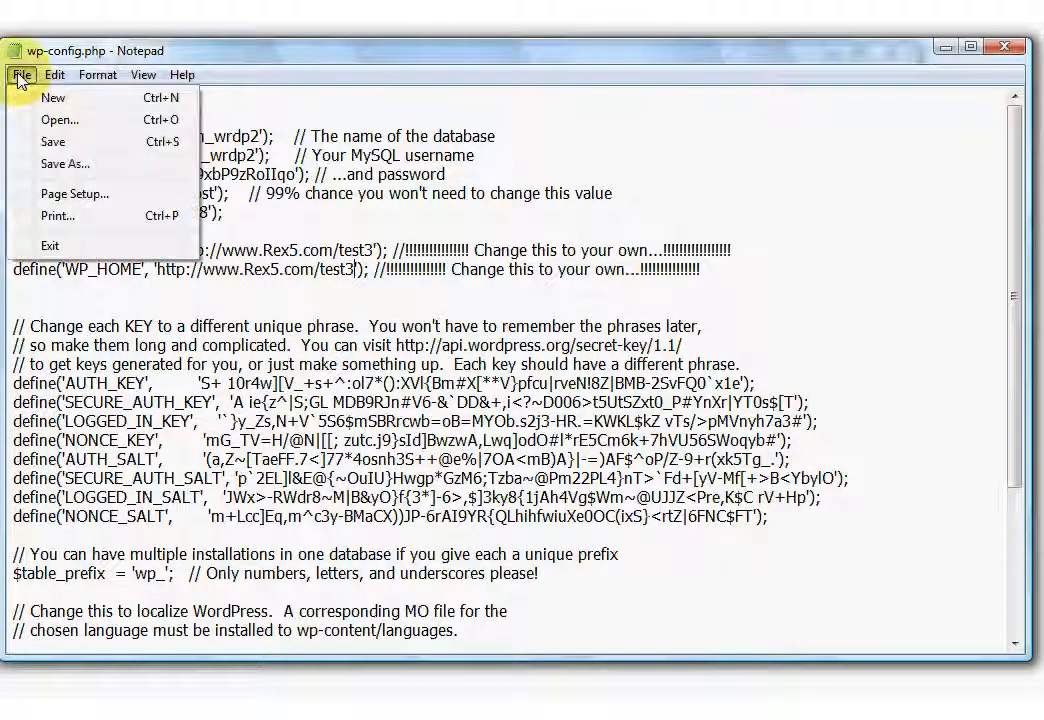
pyautogui.click(54, 147)
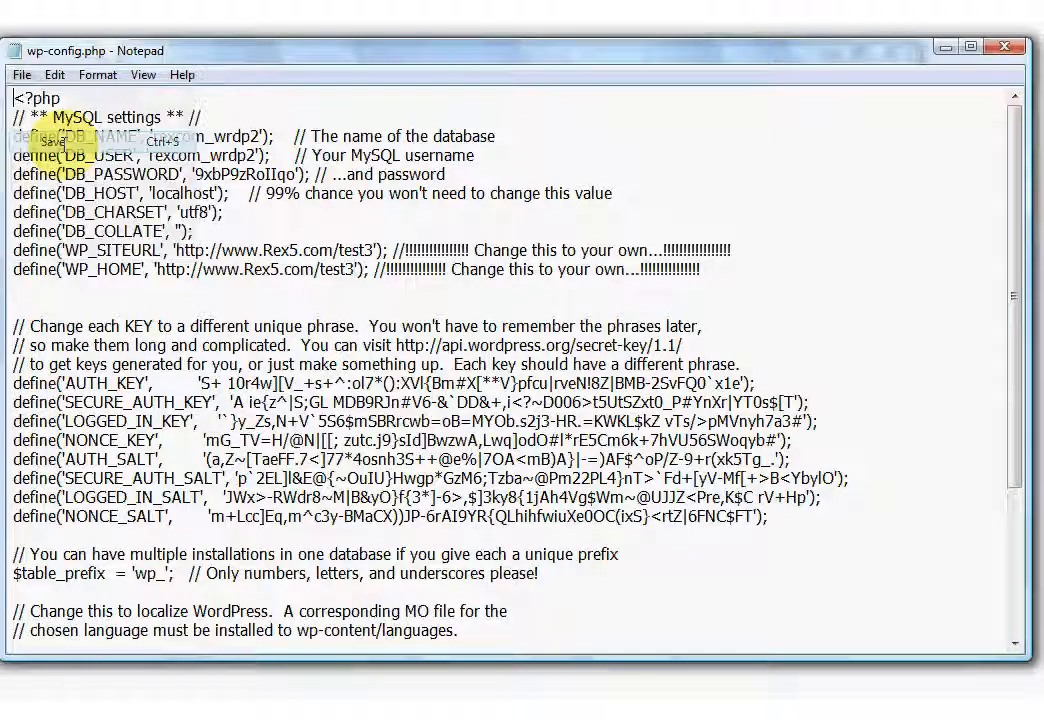